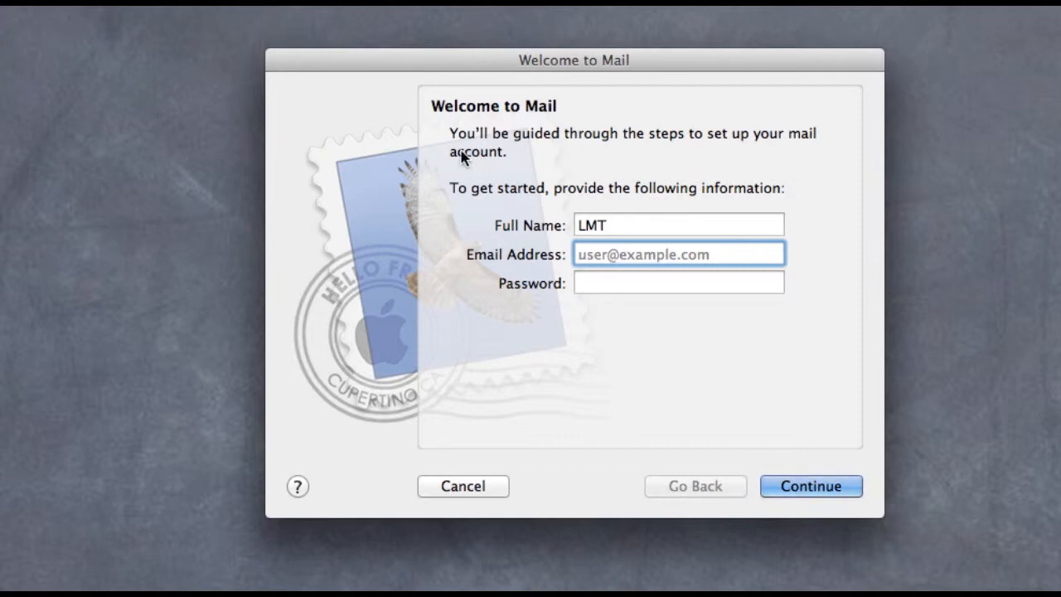
# Step: Replace the full name with the channel name, enter the Gmail address and password, and submit
pyautogui.click(618, 226)
pyautogui.press('BackSpace')
pyautogui.press('BackSpace')
pyautogui.press('BackSpace')
pyautogui.write('Lea')
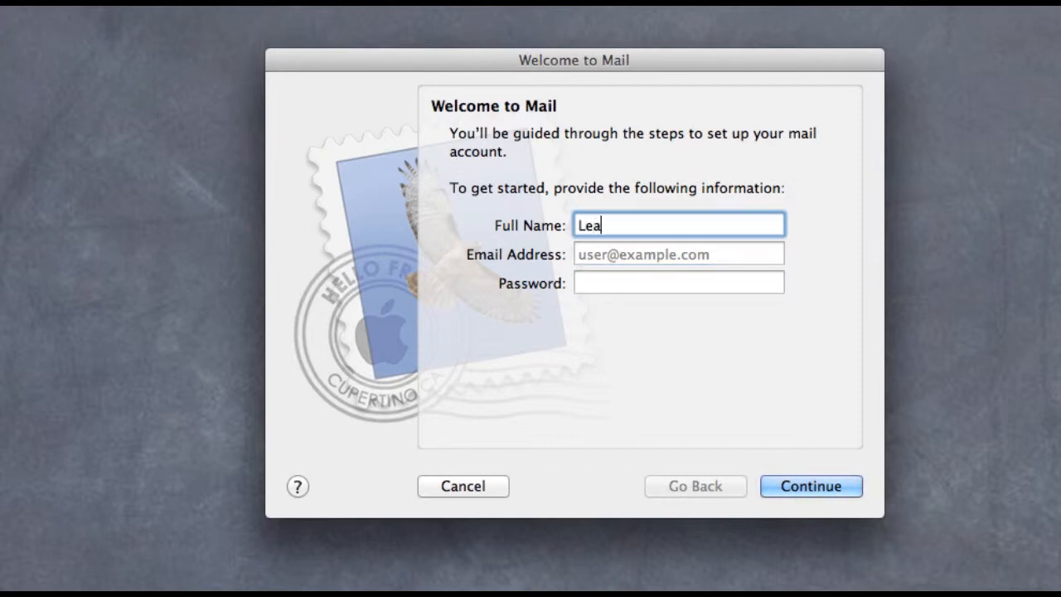
pyautogui.write('rn mac Tonite')
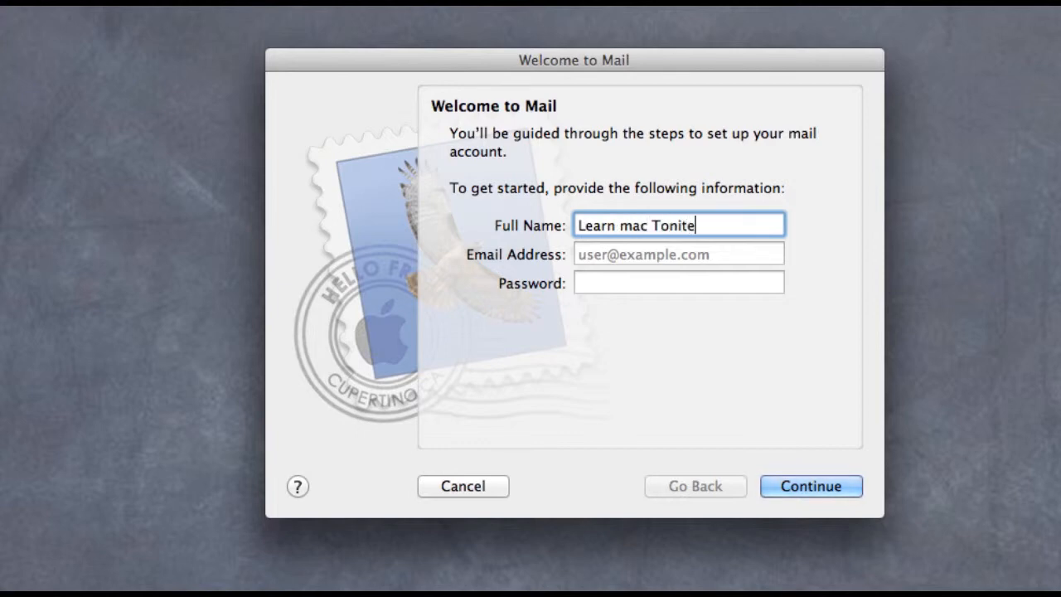
pyautogui.click(588, 254)
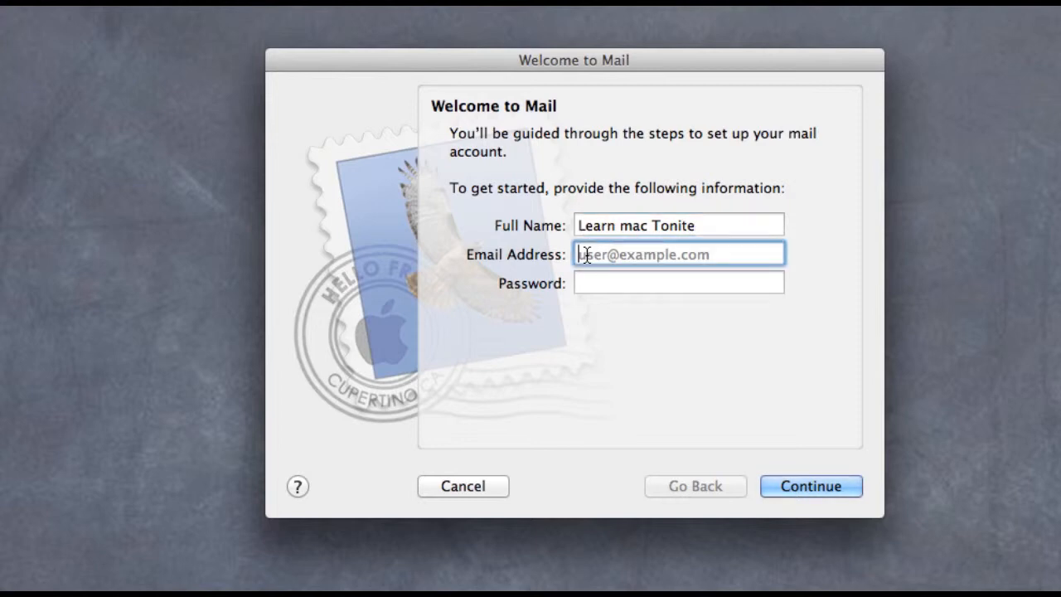
pyautogui.click(591, 284)
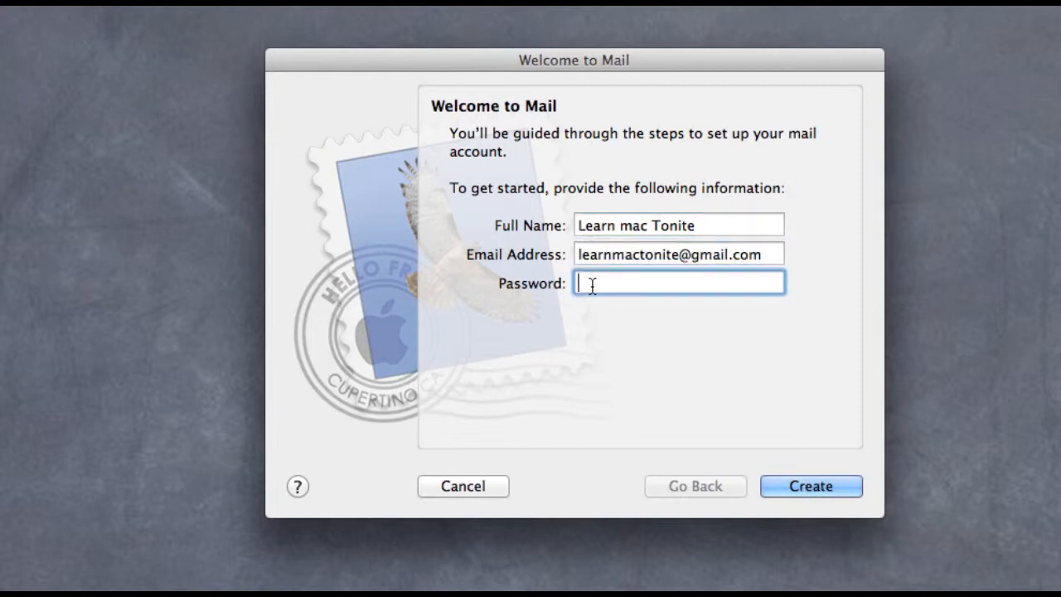
pyautogui.write('••••••••••')
pyautogui.click(815, 490)
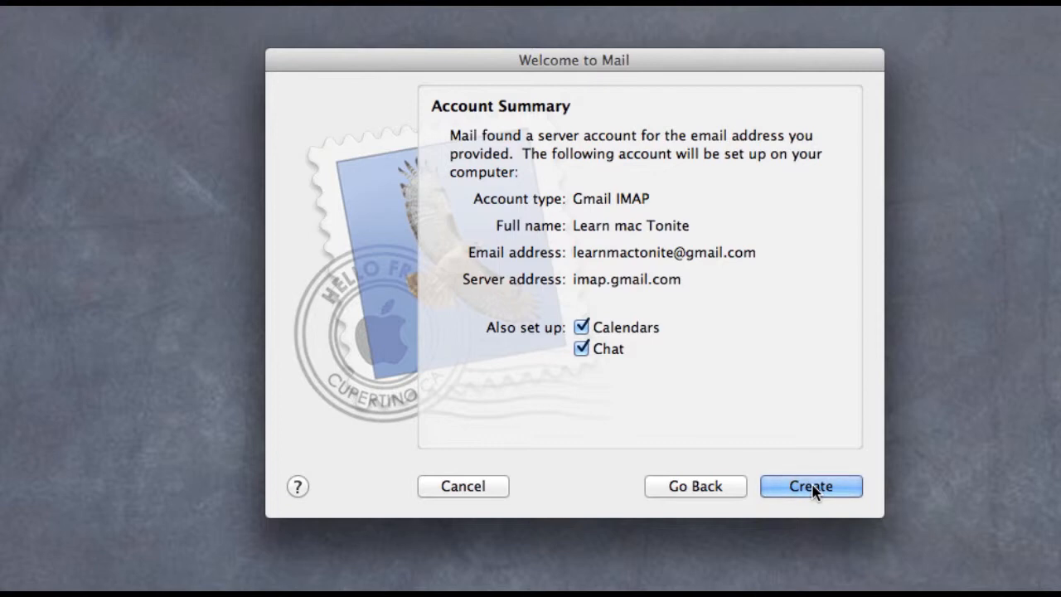
# Step: Create the Gmail account with Calendars and Chat unchecked
pyautogui.click(582, 328)
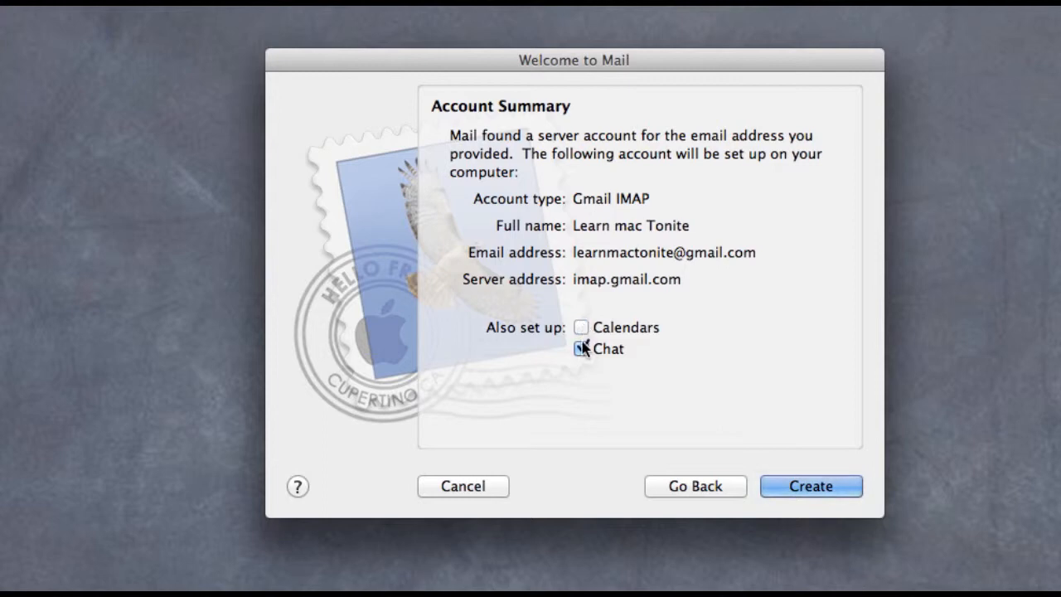
pyautogui.click(582, 349)
pyautogui.click(812, 485)
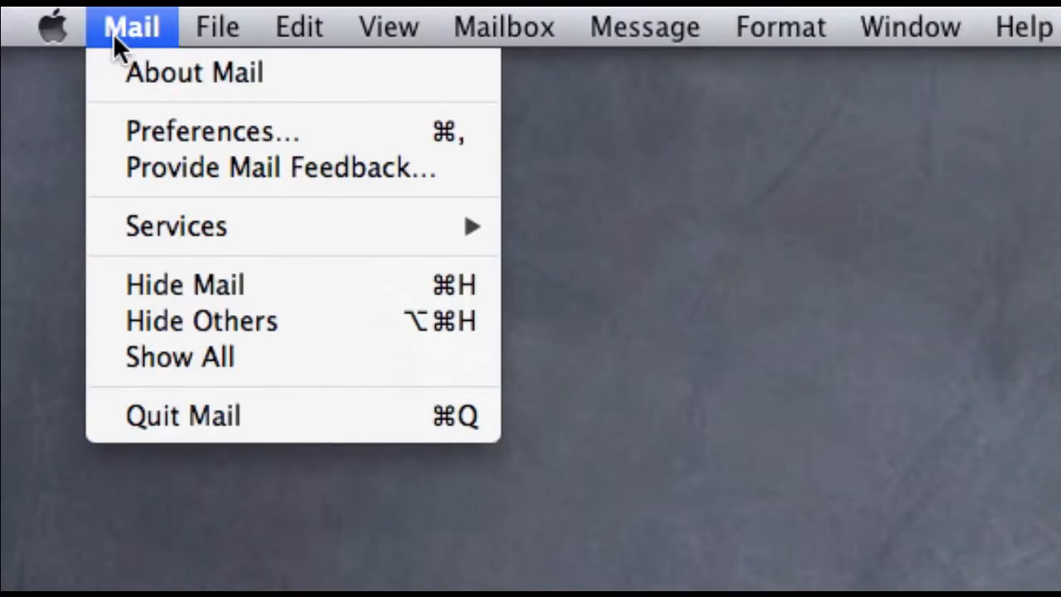
# Step: Open Mail Preferences on the Accounts pane and start adding a second account
pyautogui.click(183, 132)
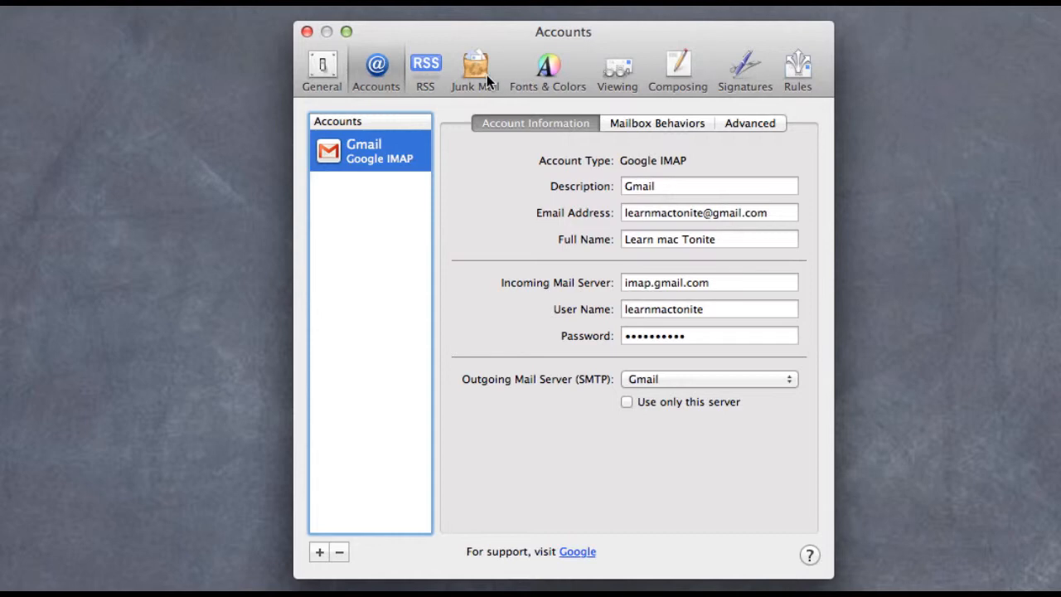
pyautogui.click(377, 68)
pyautogui.click(319, 552)
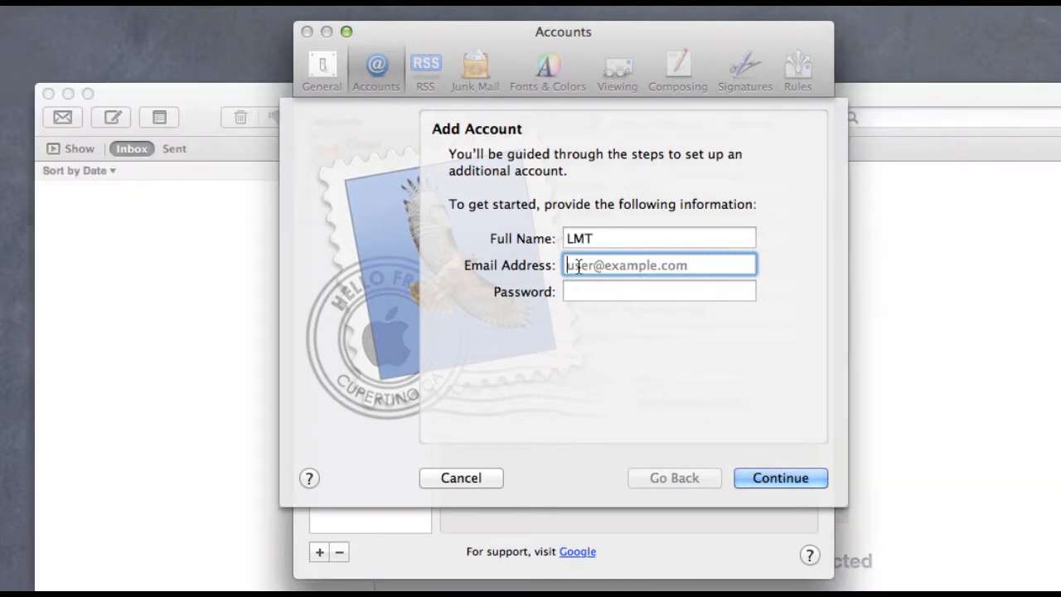
# Step: Enter the Yahoo! email address and password and submit the account details
pyautogui.press('Tab')
pyautogui.write('•••')
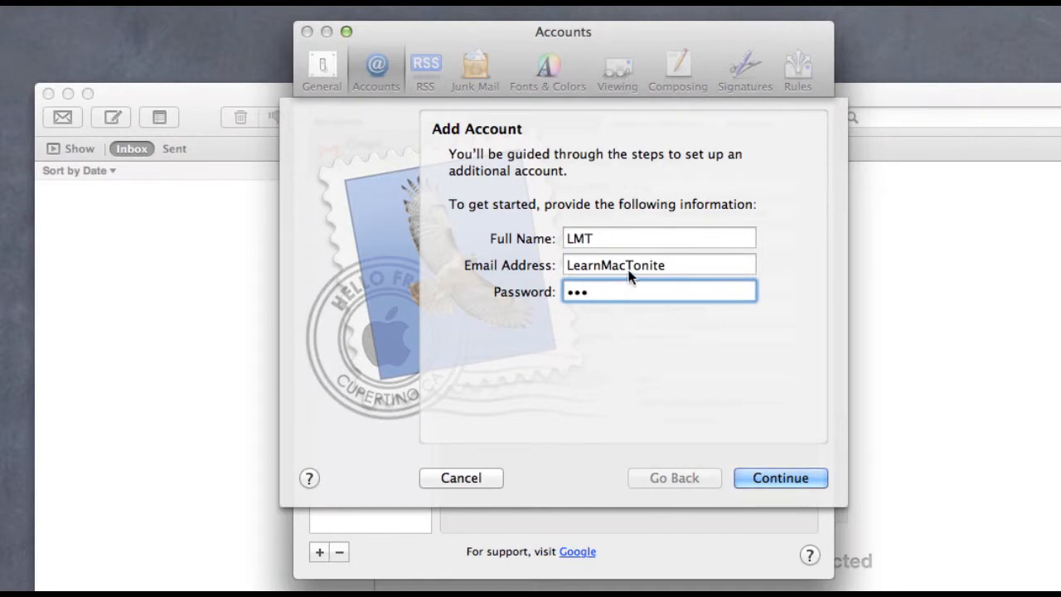
pyautogui.click(670, 265)
pyautogui.write('@yahoo.com')
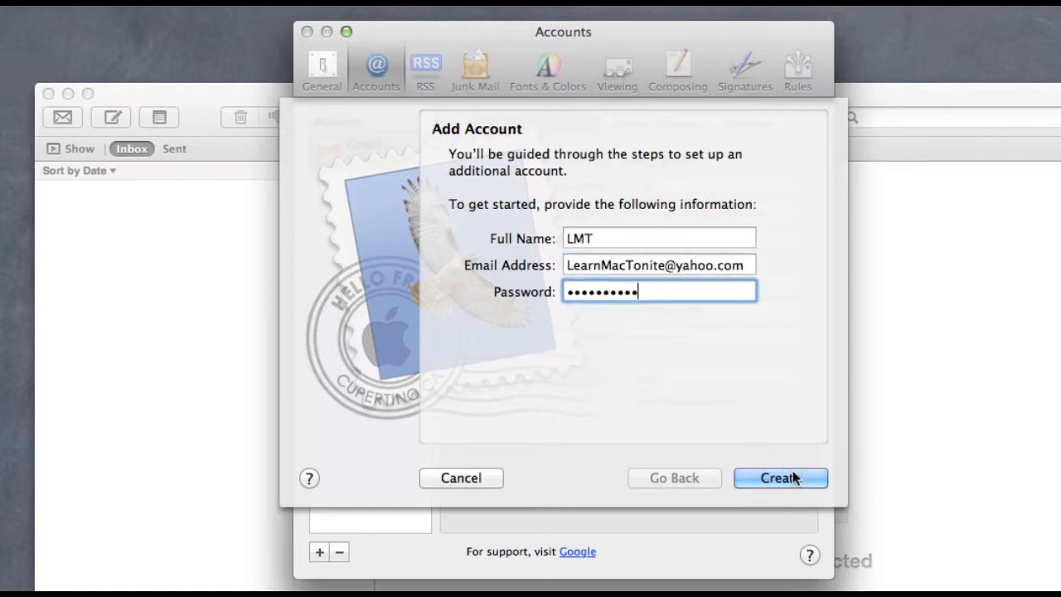
pyautogui.click(793, 473)
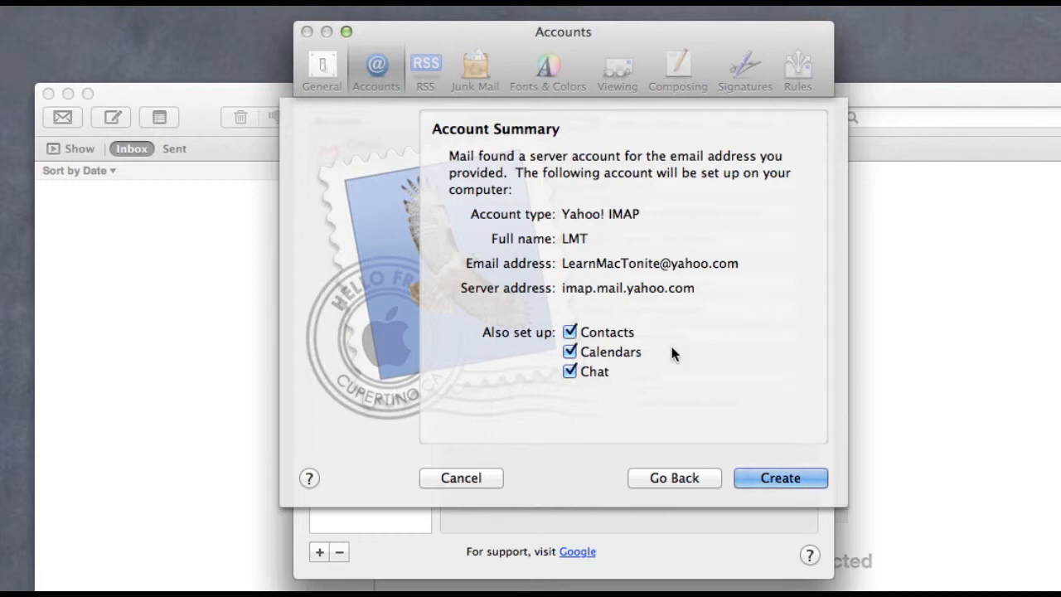
# Step: Create the Yahoo! account for mail only, with Contacts, Calendars and Chat unchecked
pyautogui.click(570, 331)
pyautogui.click(569, 351)
pyautogui.click(570, 371)
pyautogui.click(782, 474)
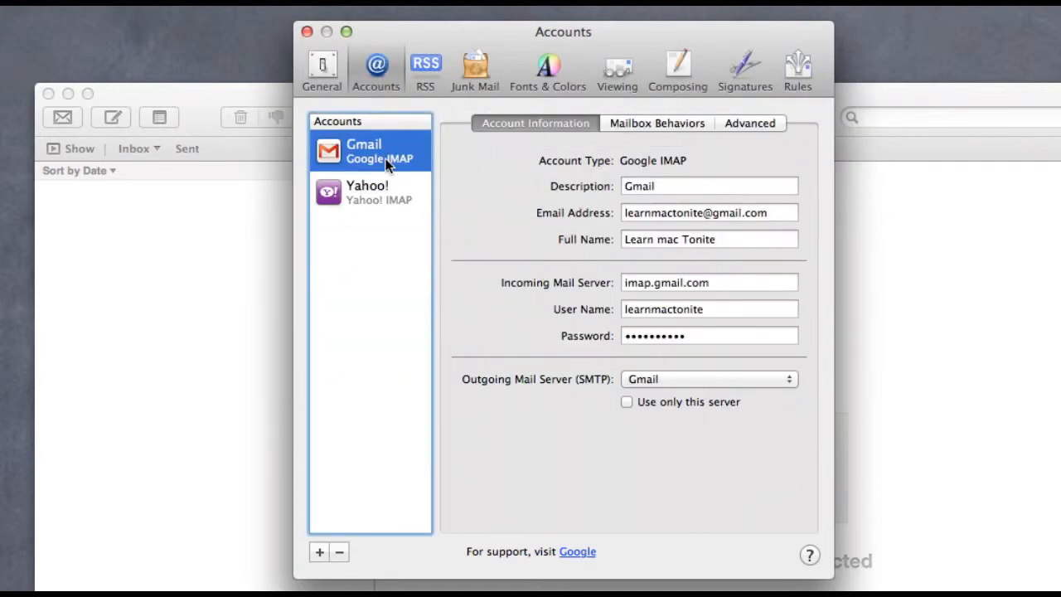
# Step: Review the Yahoo! and Gmail account settings, then close Preferences
pyautogui.click(383, 198)
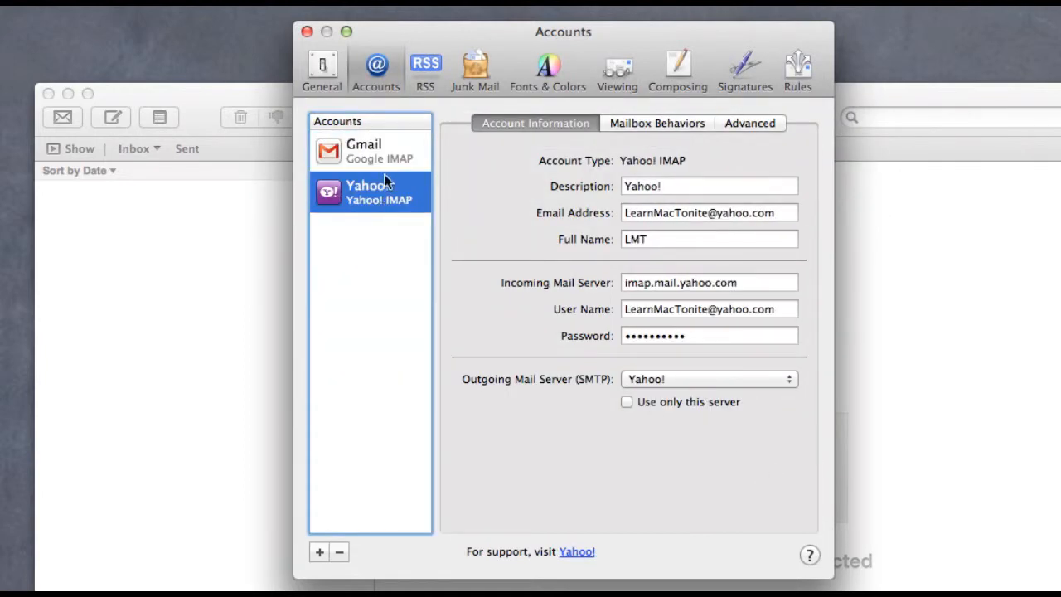
pyautogui.click(386, 154)
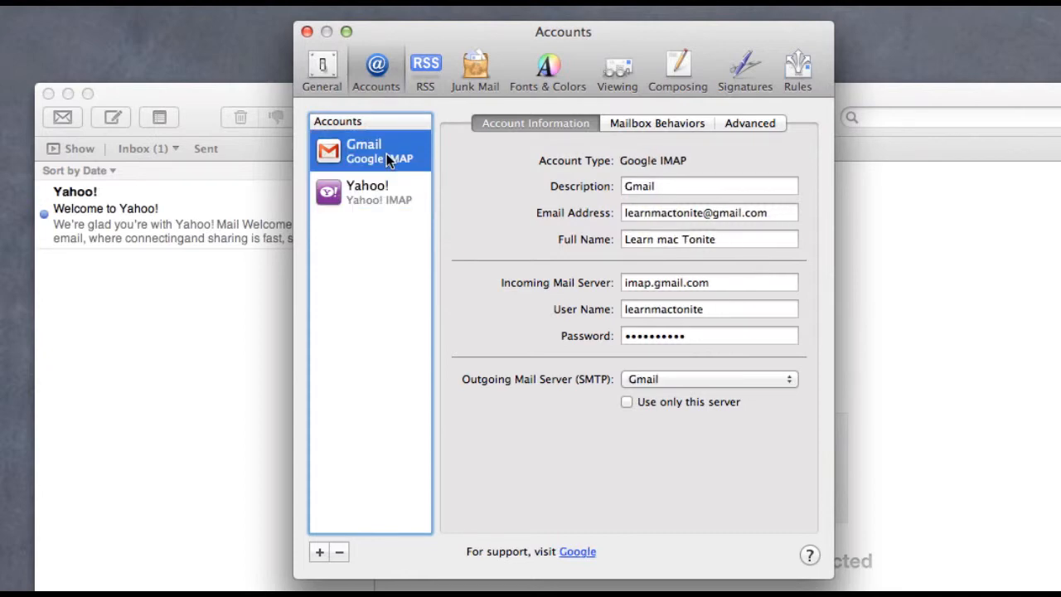
pyautogui.click(307, 32)
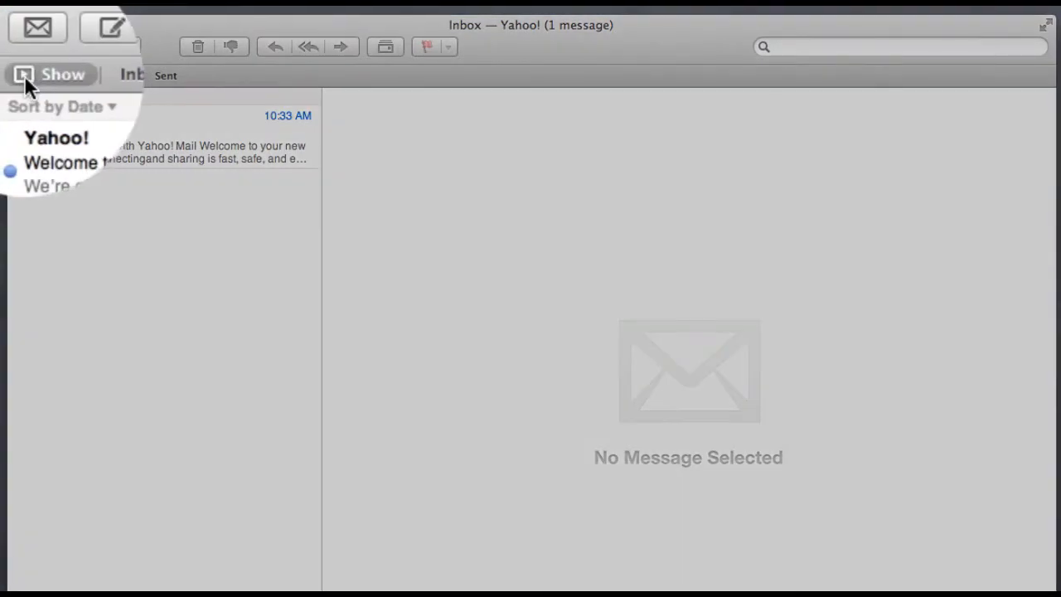
# Step: Show the mailbox sidebar and delete the Apple Hot News RSS feed with its messages
pyautogui.click(23, 75)
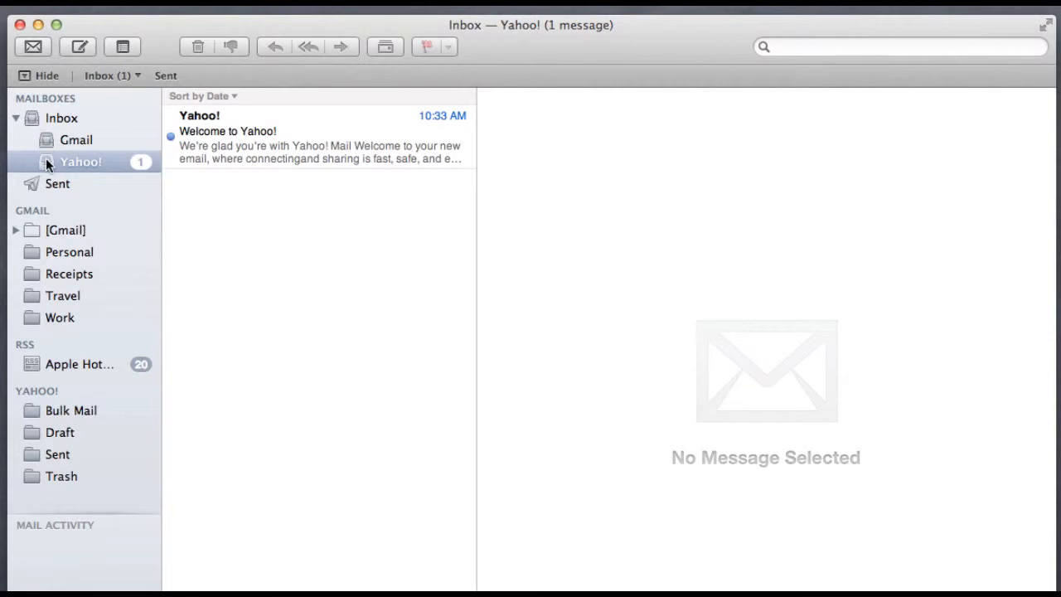
pyautogui.click(29, 365)
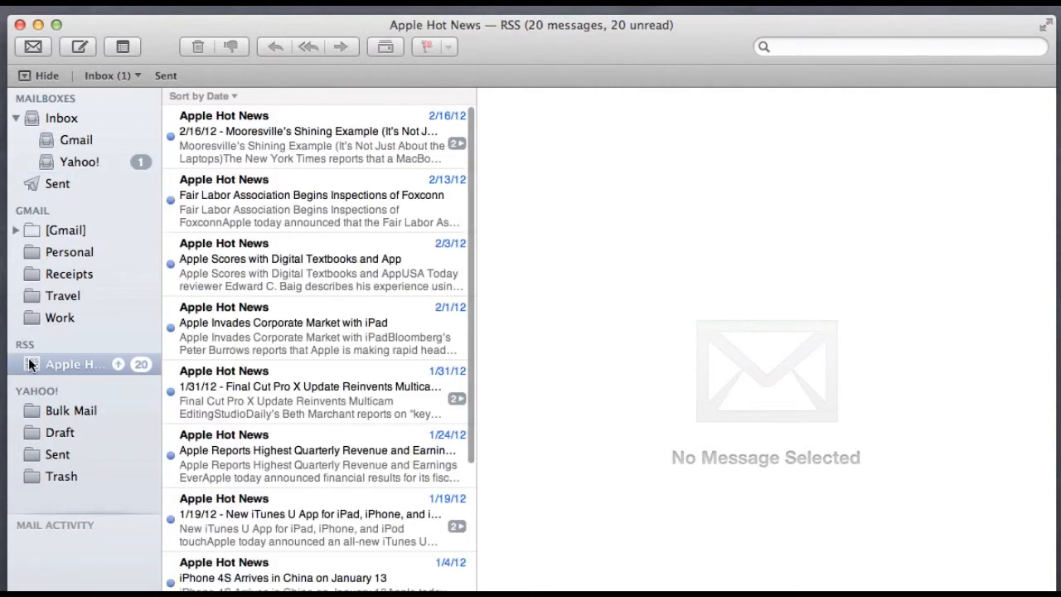
pyautogui.scroll(-2, 236, 334)
pyautogui.scroll(-8, 236, 334)
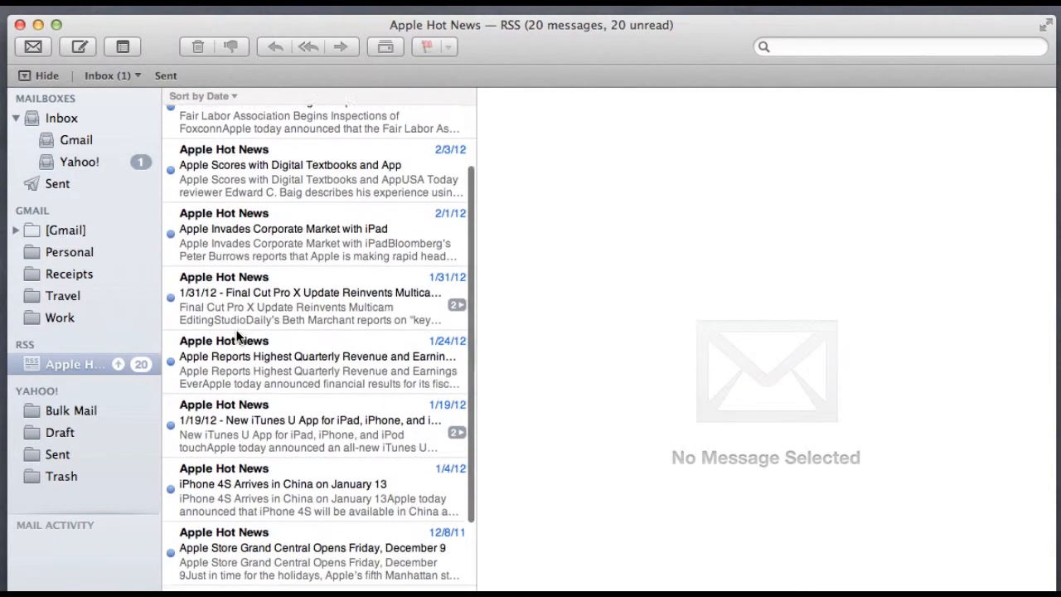
pyautogui.scroll(8, 237, 334)
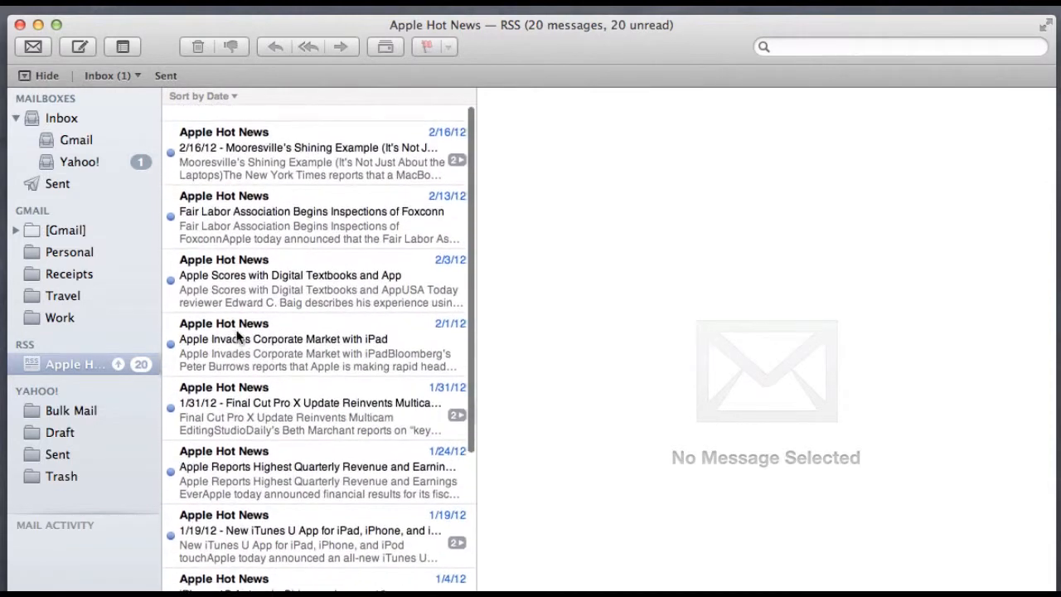
pyautogui.rightClick(35, 365)
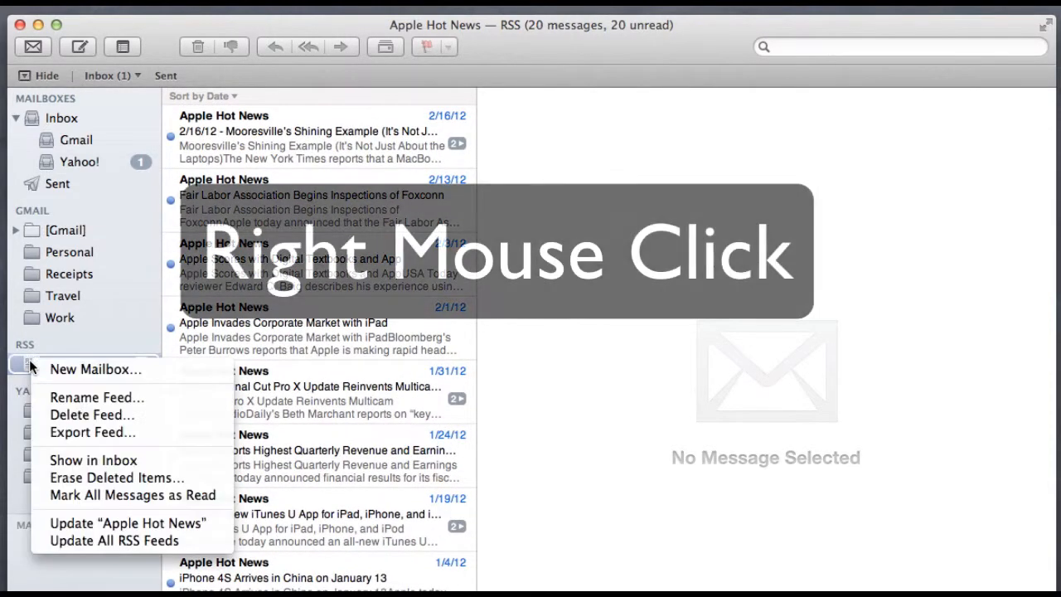
pyautogui.click(53, 414)
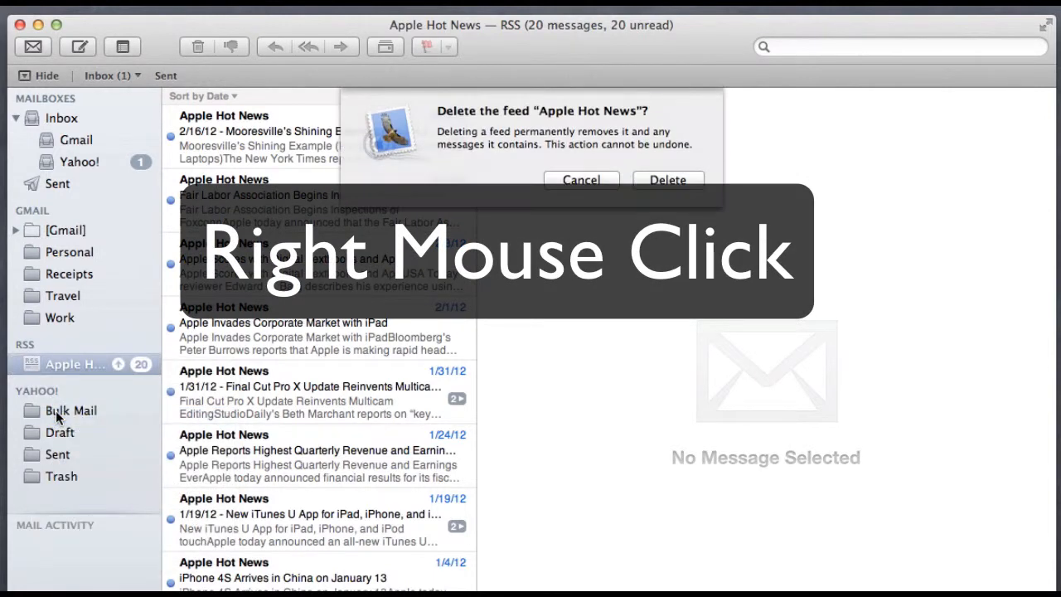
pyautogui.click(671, 180)
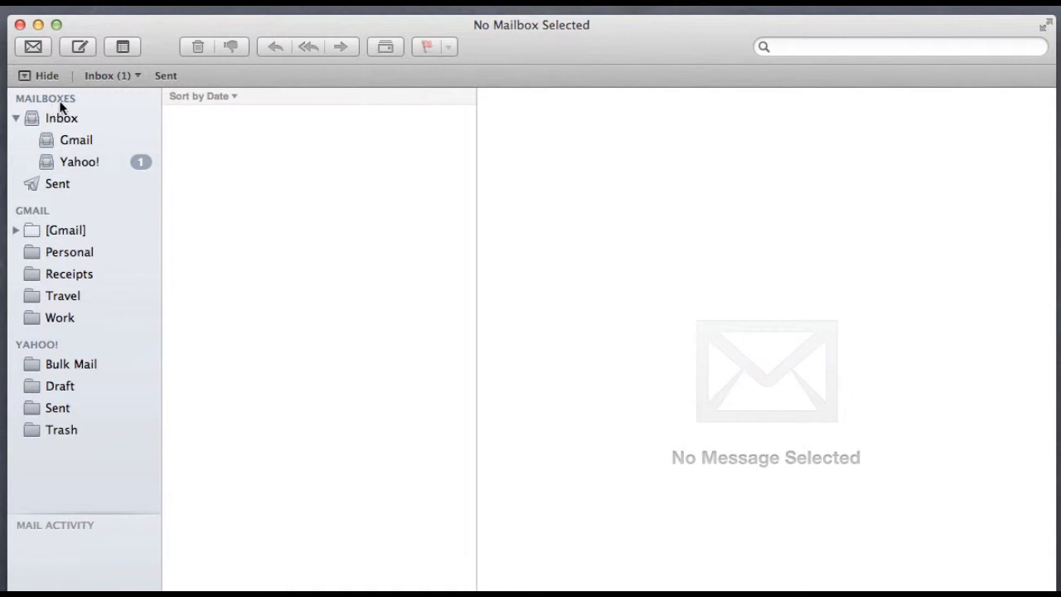
# Step: Compare the Yahoo!, Gmail and combined inboxes, finishing on Gmail, and start a new message
pyautogui.click(79, 163)
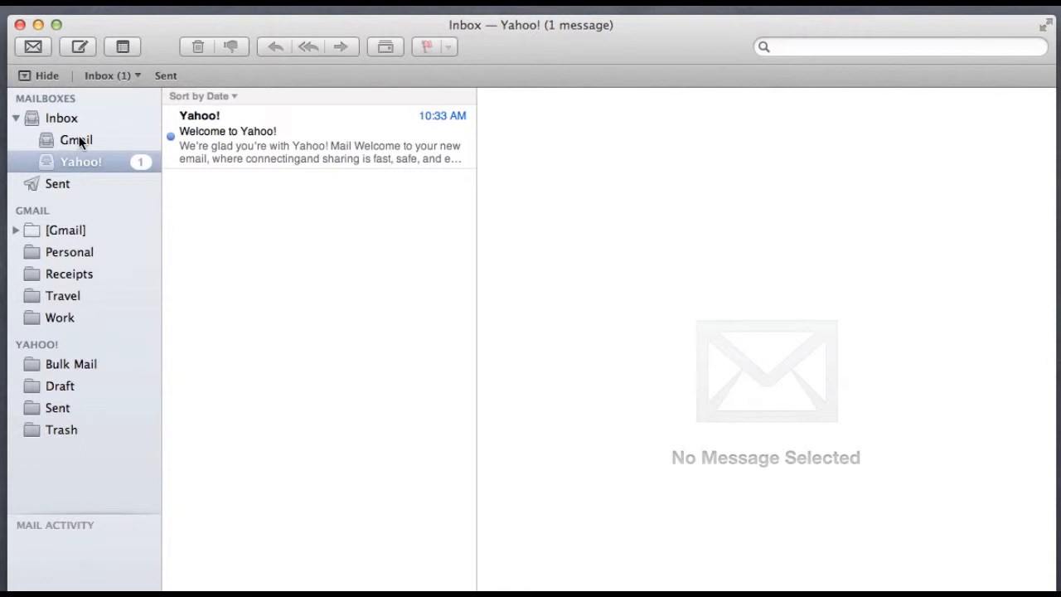
pyautogui.click(81, 143)
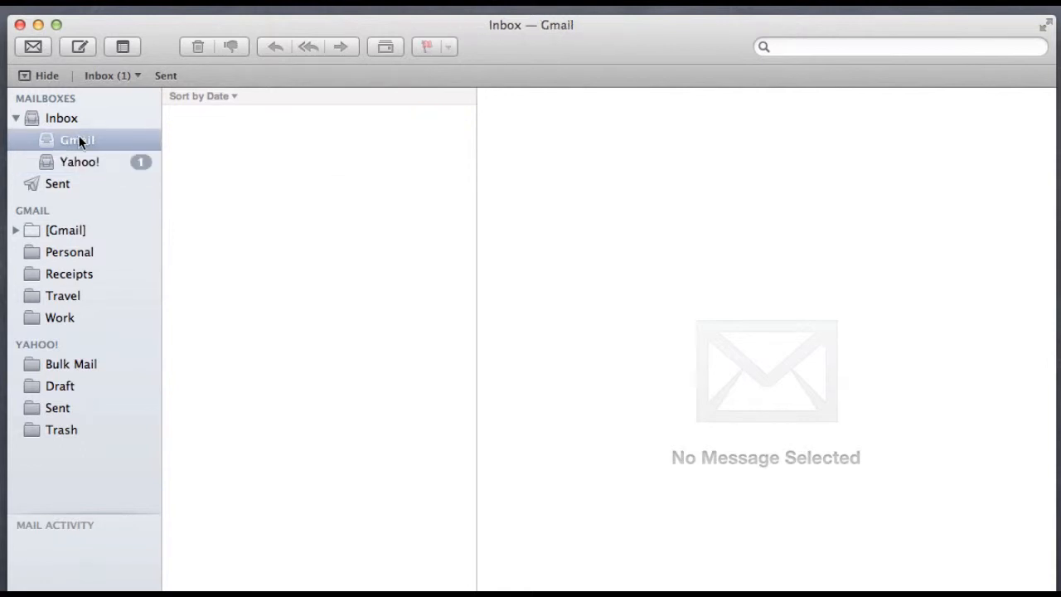
pyautogui.click(71, 124)
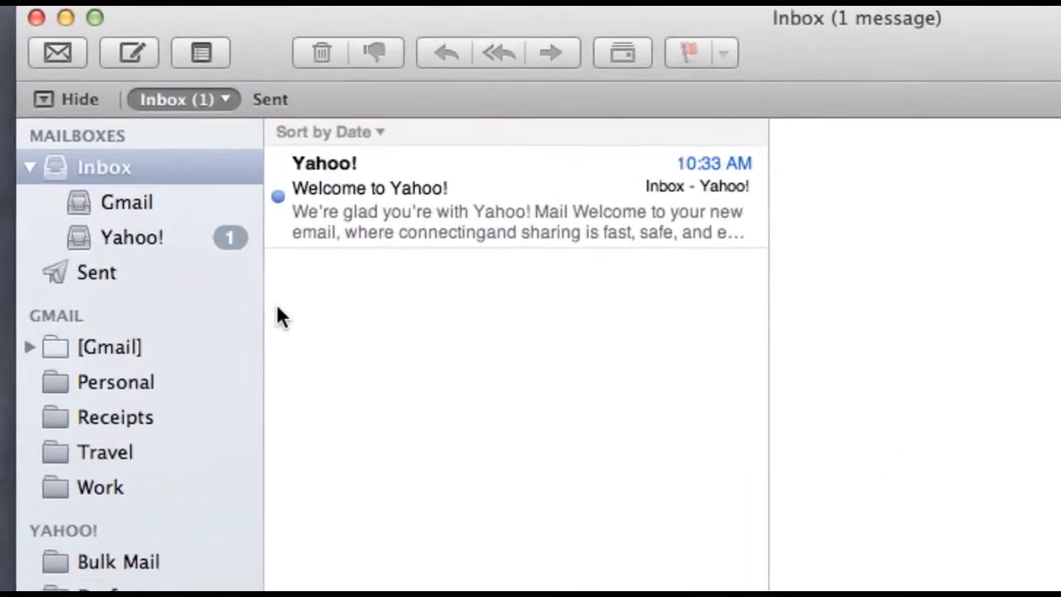
pyautogui.click(86, 212)
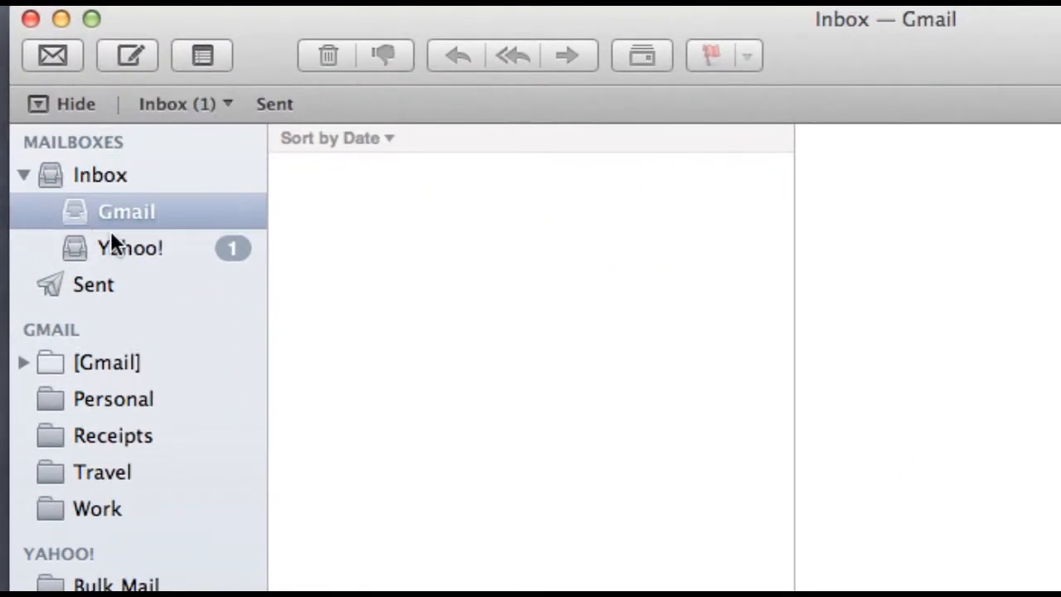
pyautogui.click(114, 242)
pyautogui.click(110, 208)
pyautogui.click(127, 56)
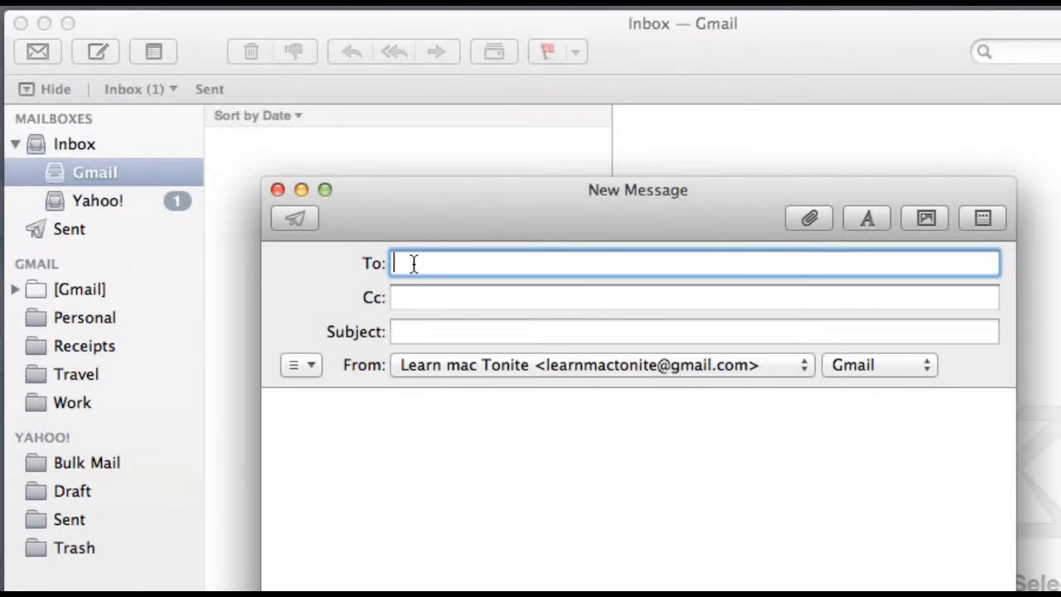
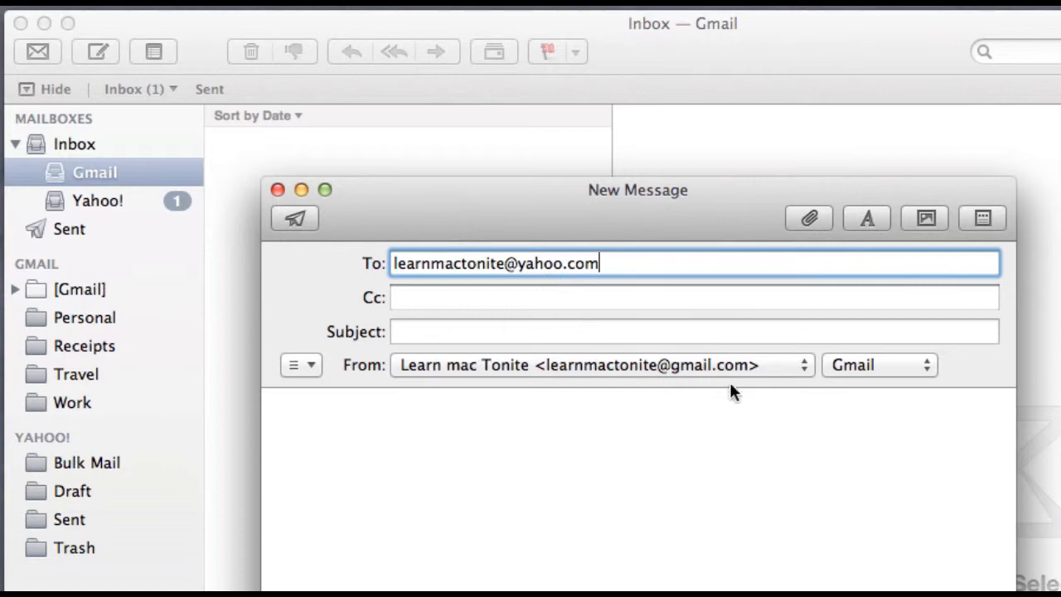
# Step: Address the message to the Yahoo! address, sending via the Yahoo! SMTP server from the Gmail address
pyautogui.click(927, 366)
pyautogui.click(927, 367)
pyautogui.click(927, 366)
pyautogui.click(923, 387)
pyautogui.click(779, 365)
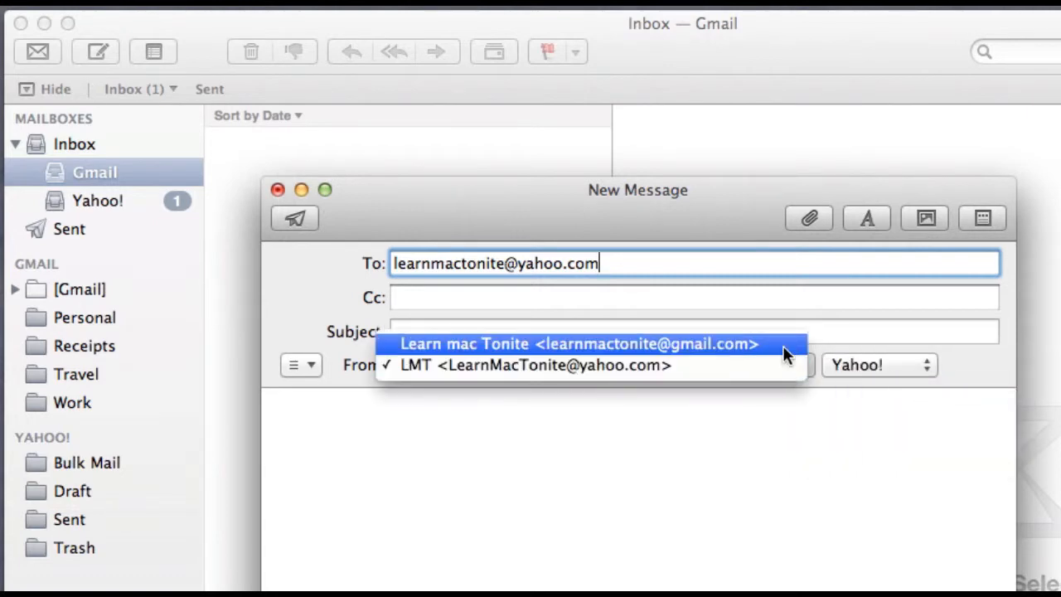
pyautogui.click(780, 344)
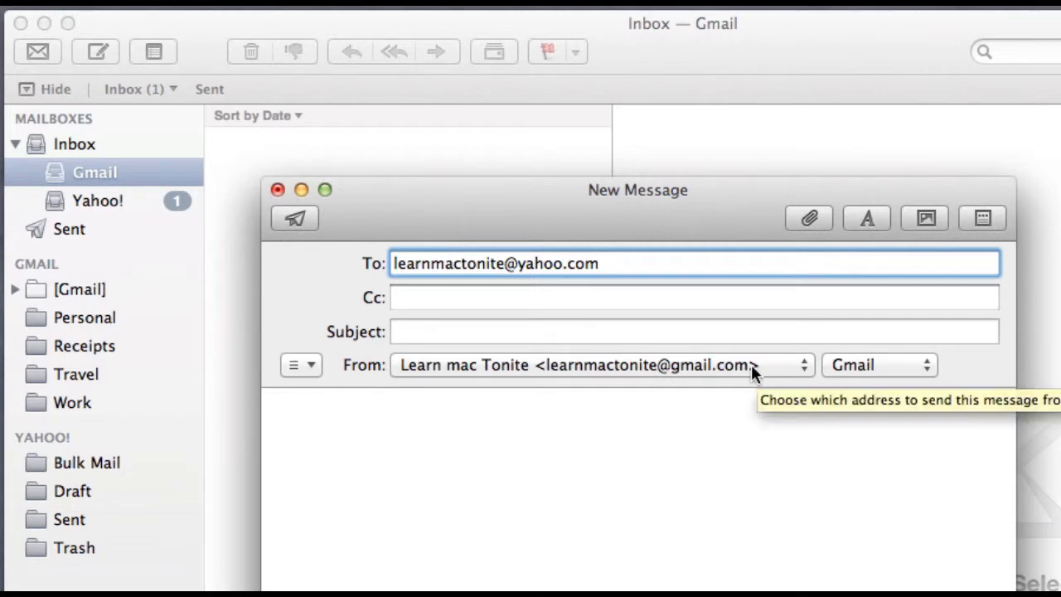
# Step: Send it with subject 'Test from Yahoo' and body 'Here is a test mail.', then check the Yahoo! inbox
pyautogui.click(405, 335)
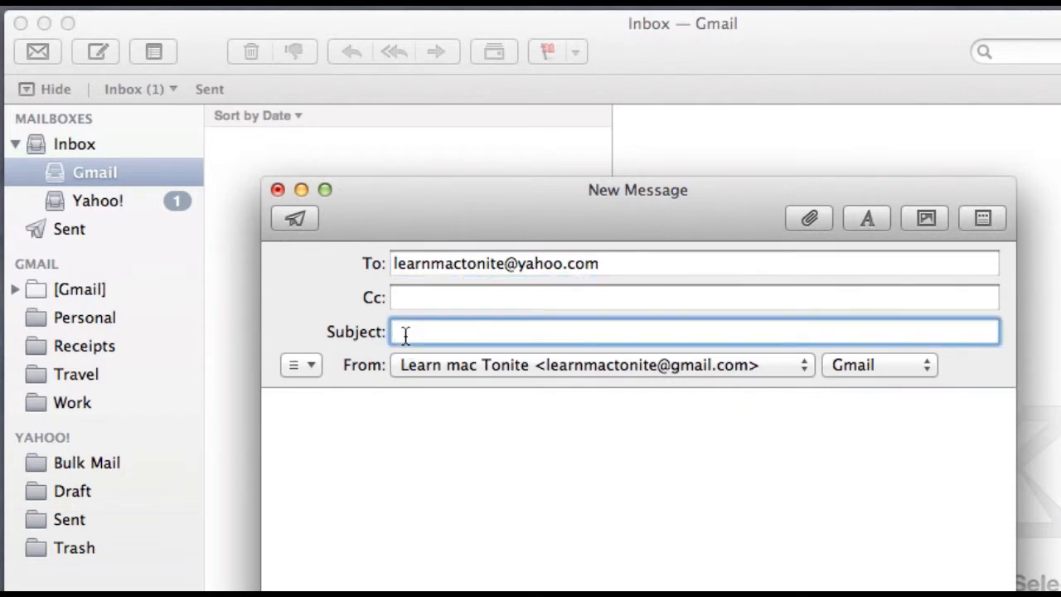
pyautogui.write('Test ')
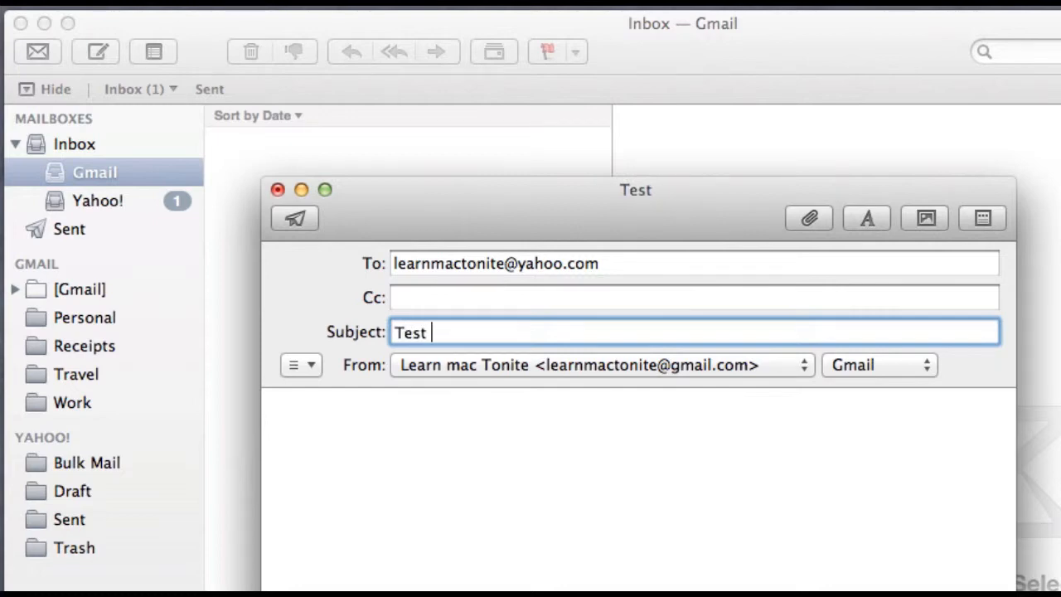
pyautogui.write('from Yahoo')
pyautogui.click(413, 333)
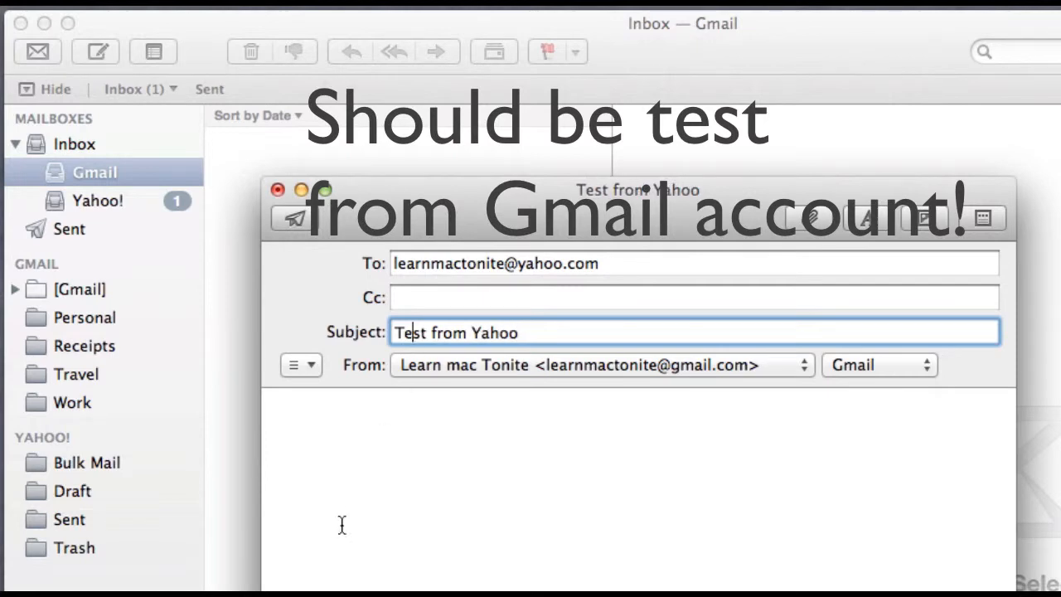
pyautogui.click(325, 481)
pyautogui.write('Here is a test mail')
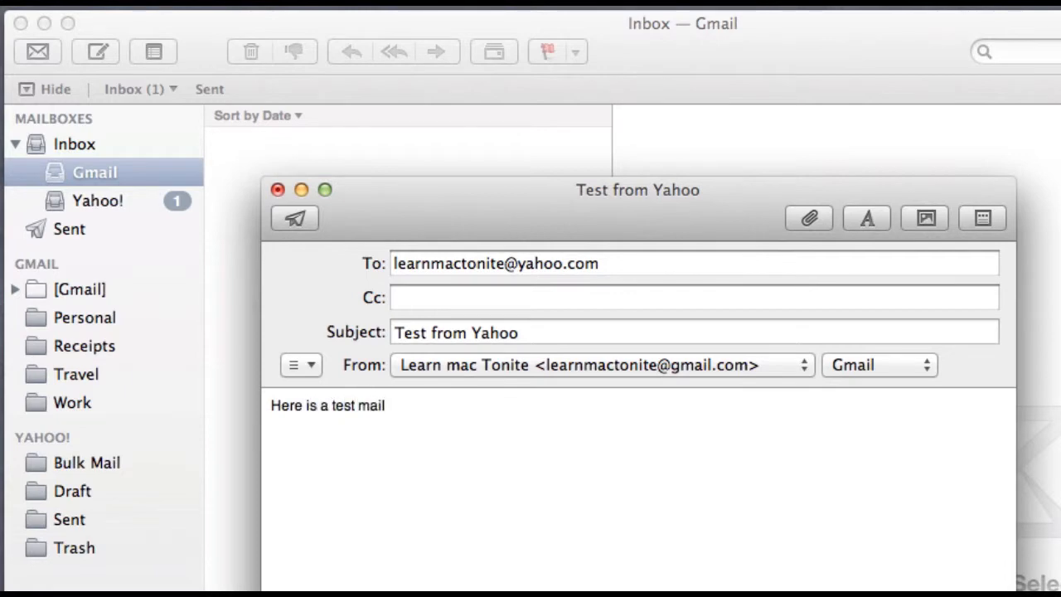
pyautogui.write('.')
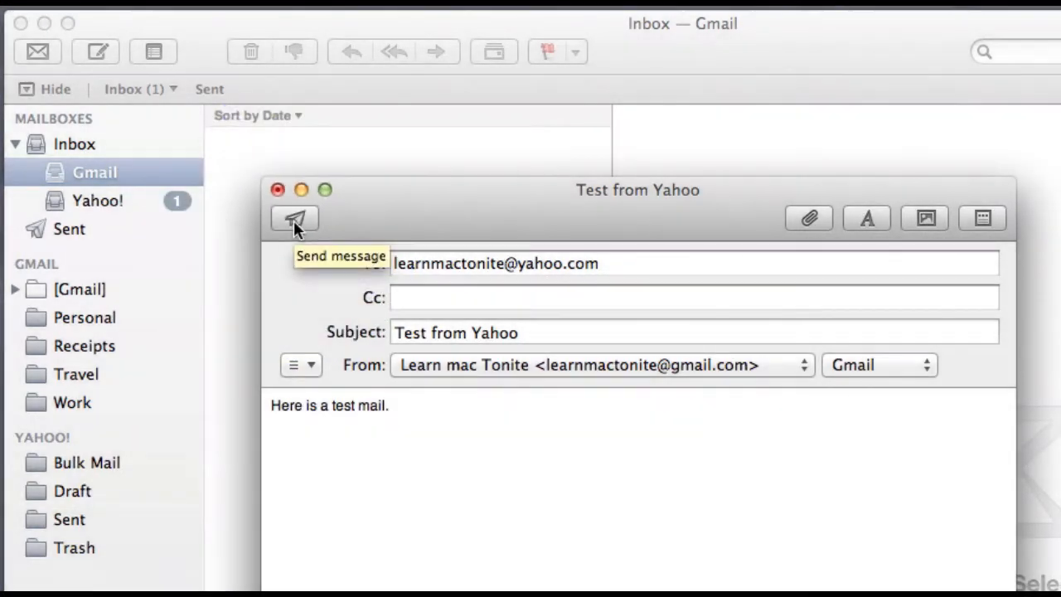
pyautogui.click(293, 220)
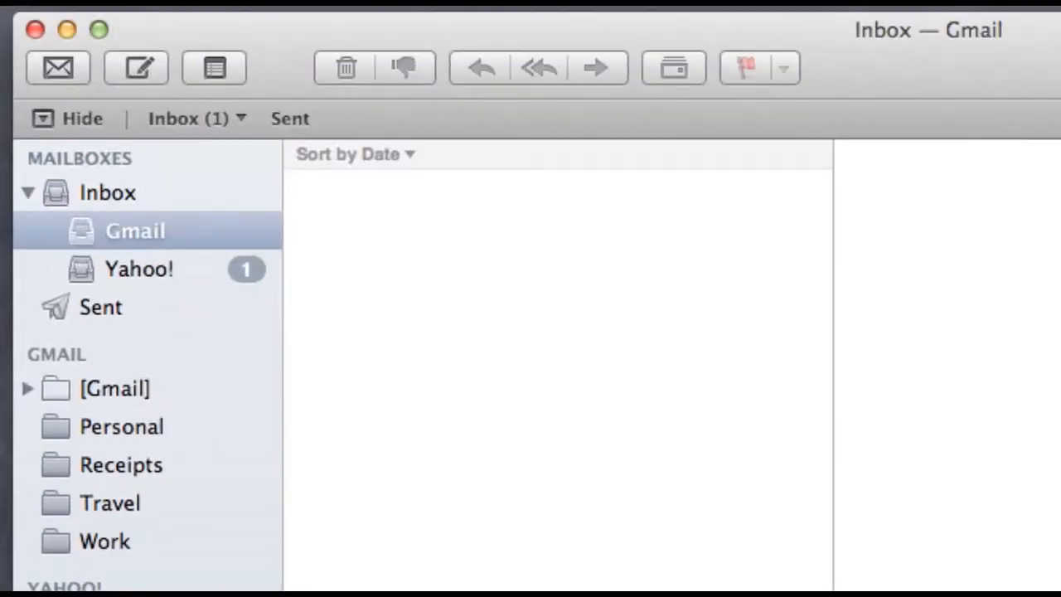
pyautogui.click(116, 269)
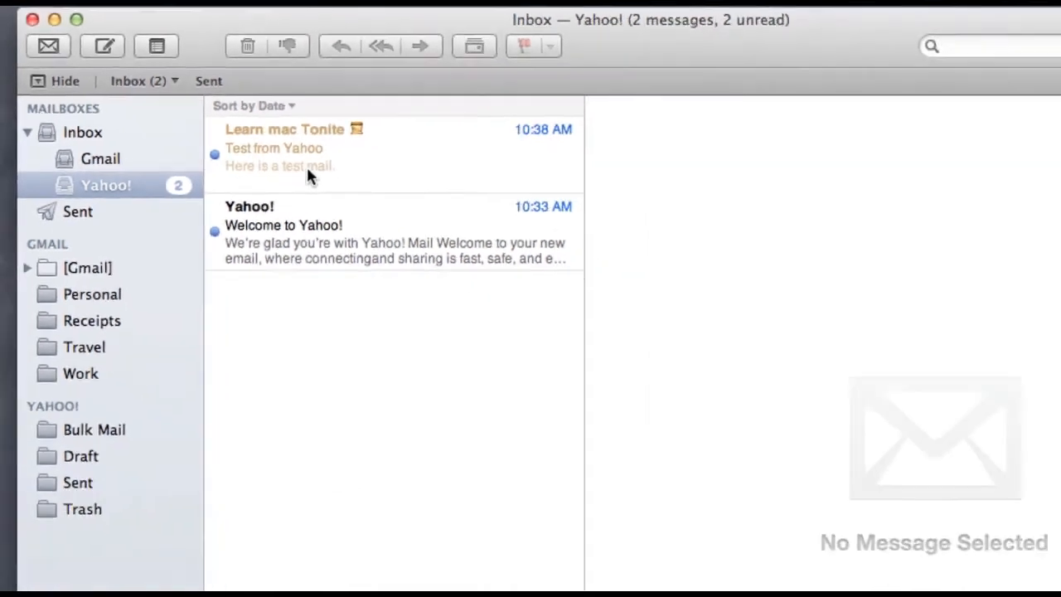
# Step: Mark the 'Test from Yahoo' message as not junk, then delete it
pyautogui.click(433, 249)
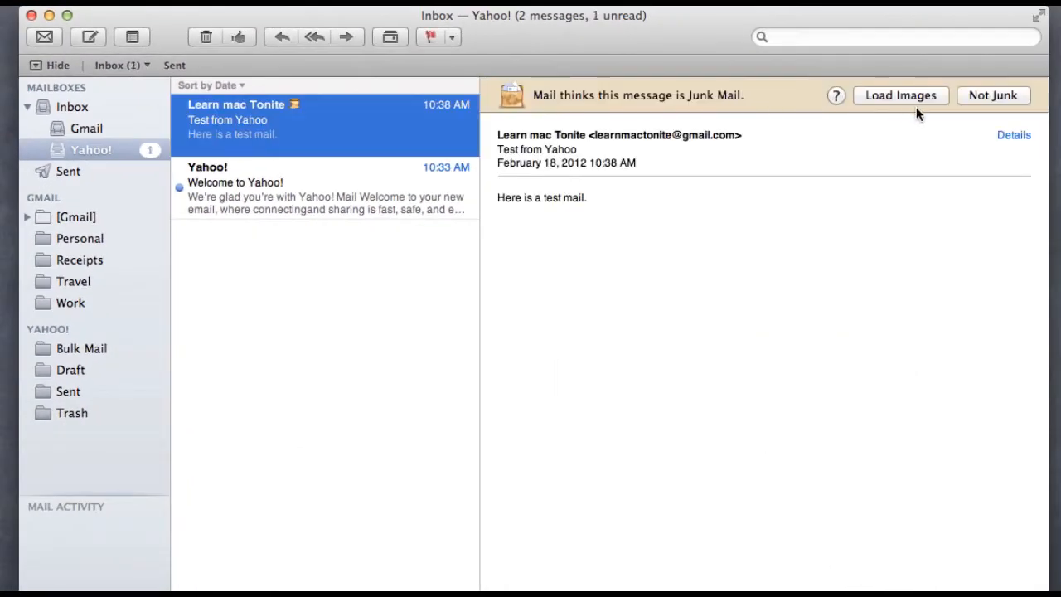
pyautogui.click(984, 95)
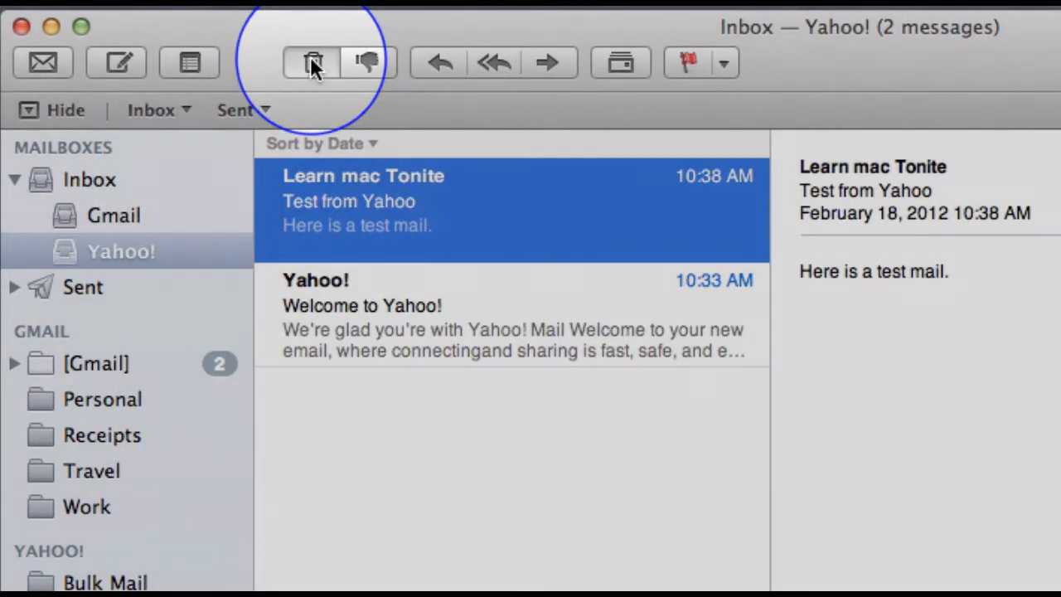
pyautogui.click(311, 59)
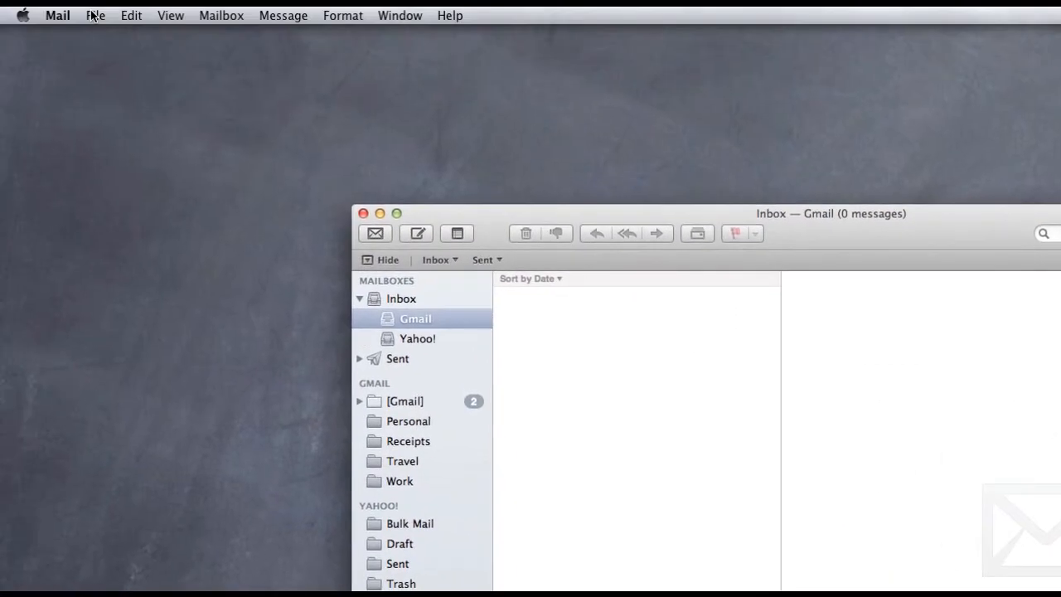
# Step: Open Mail Preferences on the Signatures pane
pyautogui.click(95, 16)
pyautogui.moveTo(58, 16)
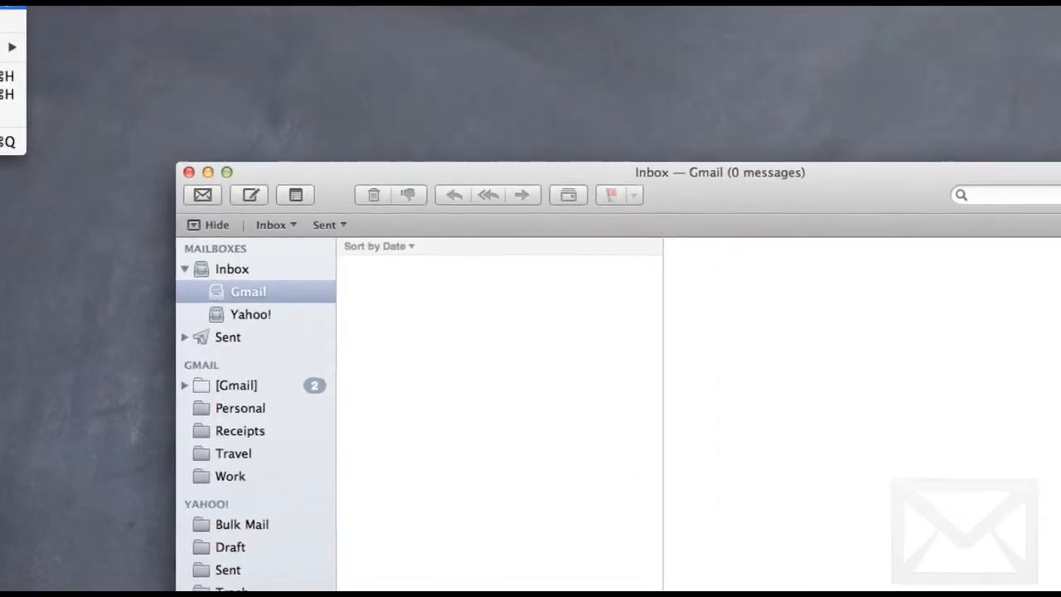
pyautogui.click(12, 7)
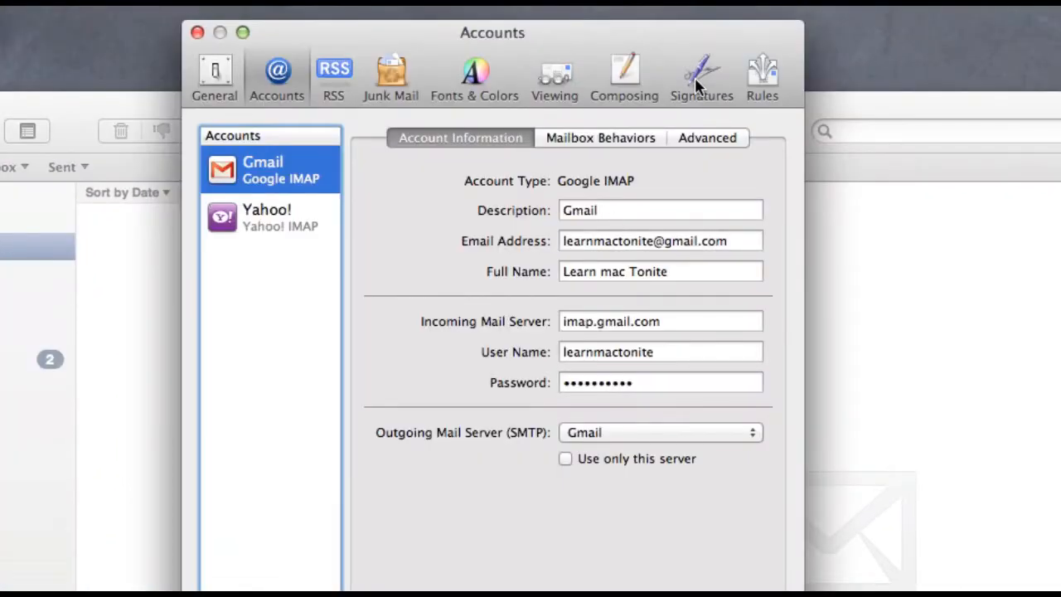
pyautogui.click(695, 78)
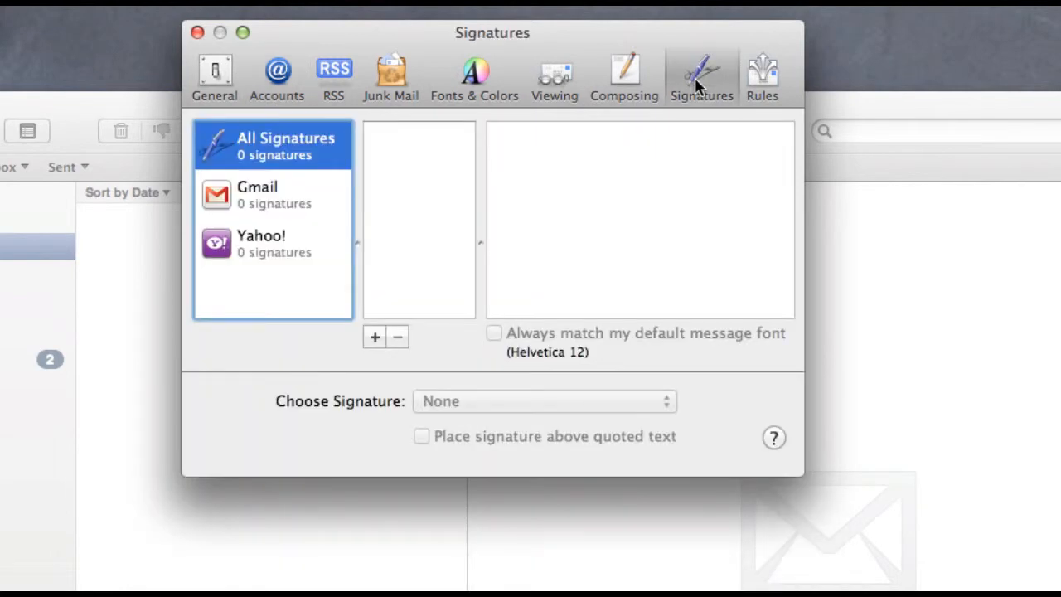
# Step: Add a new signature named 'Gmail' to the Gmail account
pyautogui.click(259, 196)
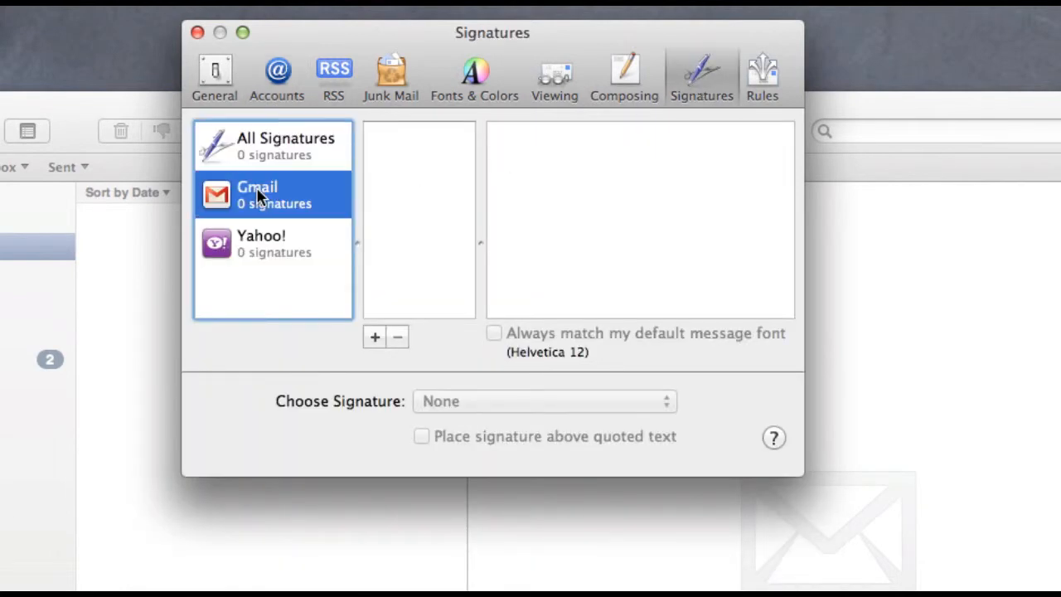
pyautogui.click(248, 249)
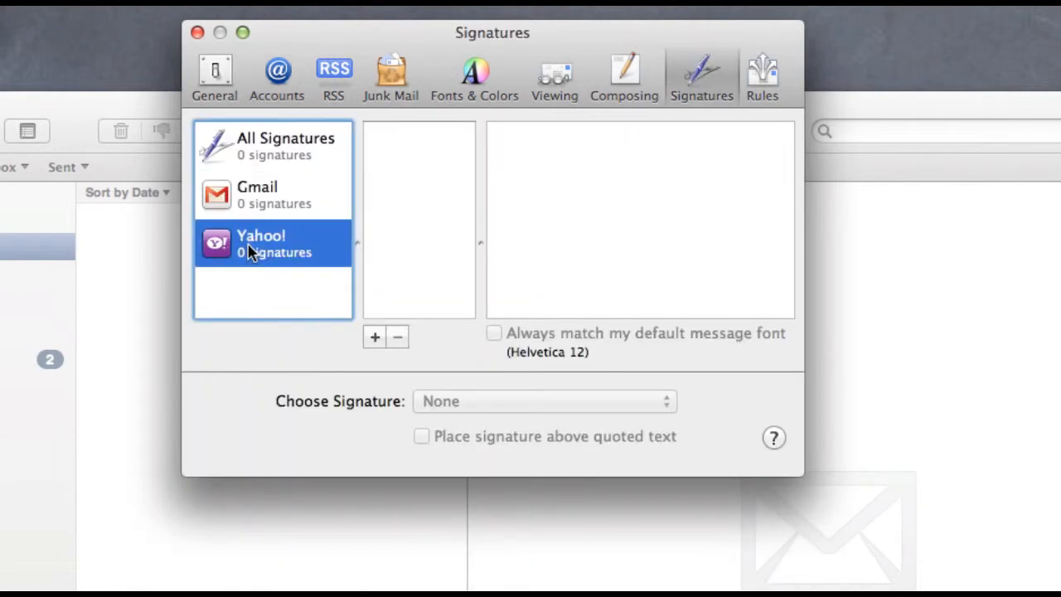
pyautogui.click(249, 197)
pyautogui.click(374, 337)
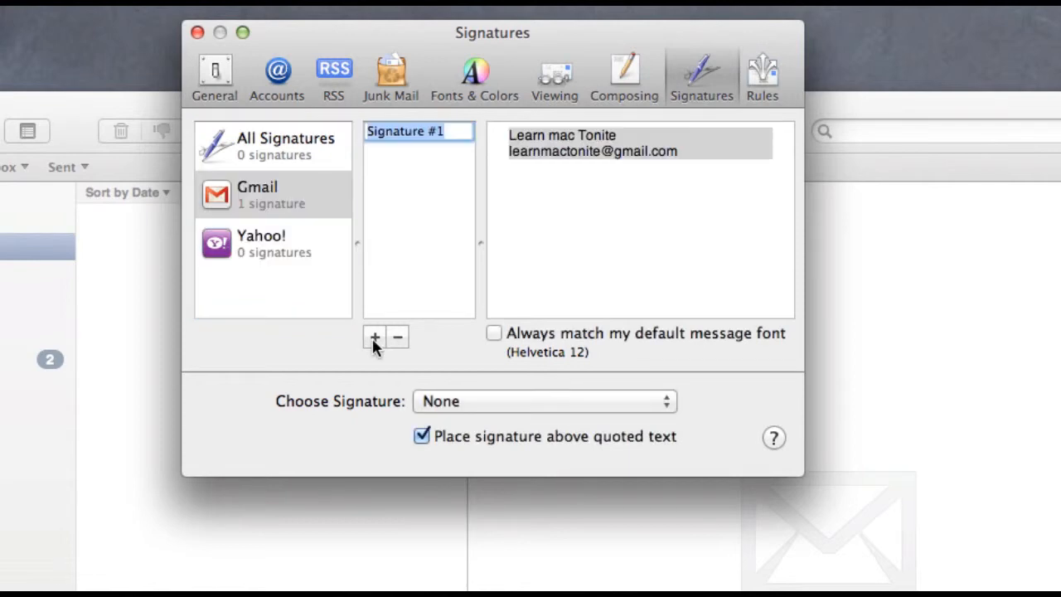
pyautogui.write('Gmail')
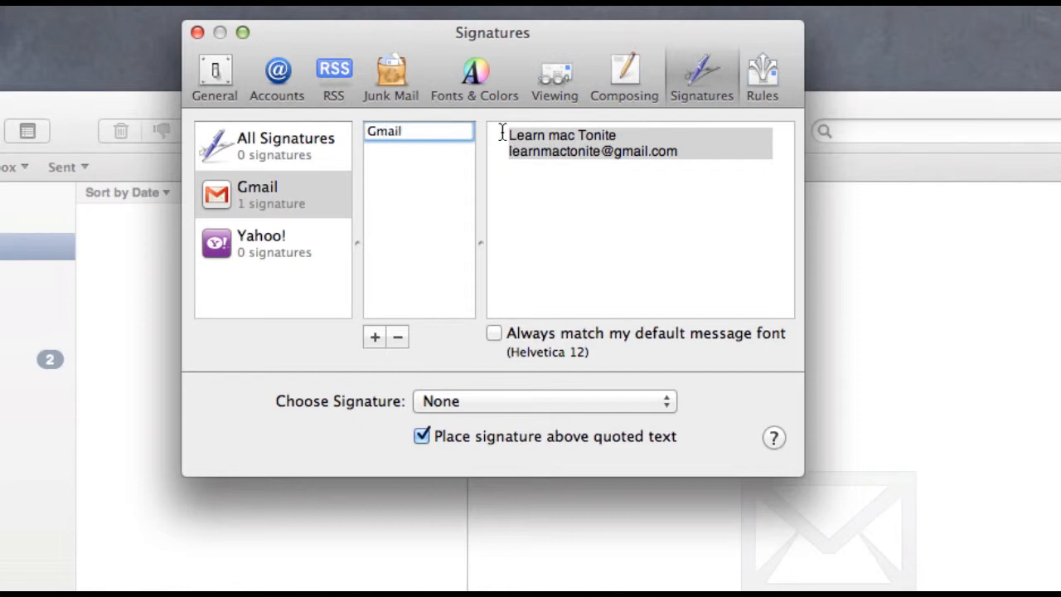
pyautogui.click(502, 133)
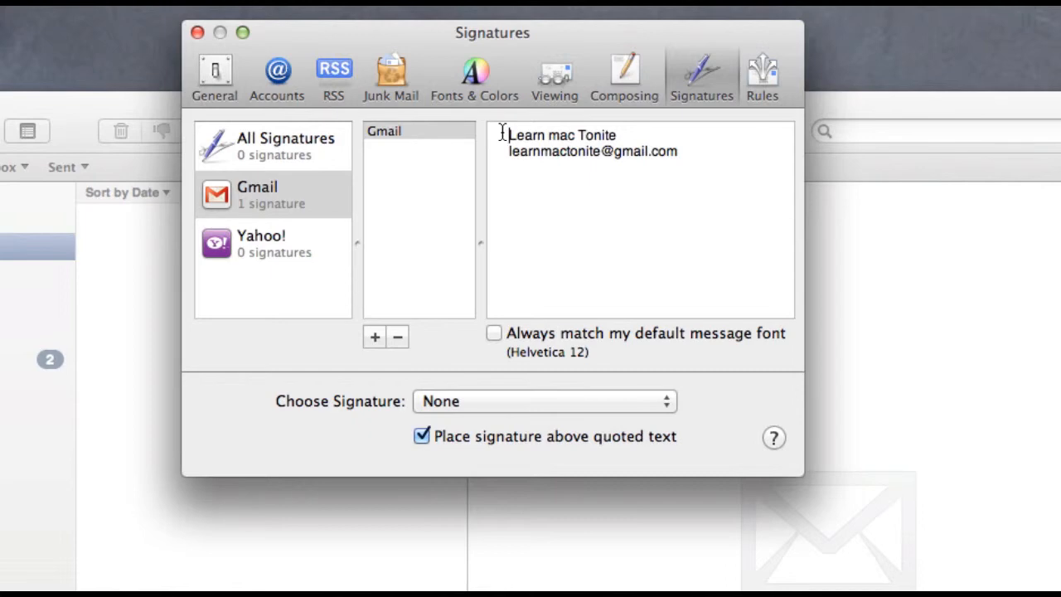
pyautogui.write('Best of ')
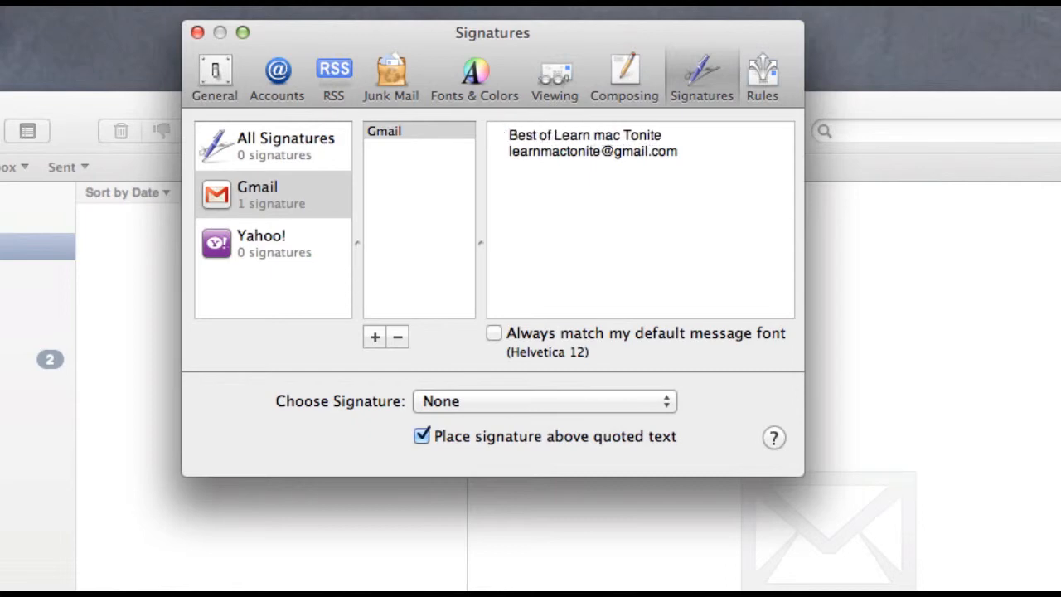
pyautogui.write('Luck')
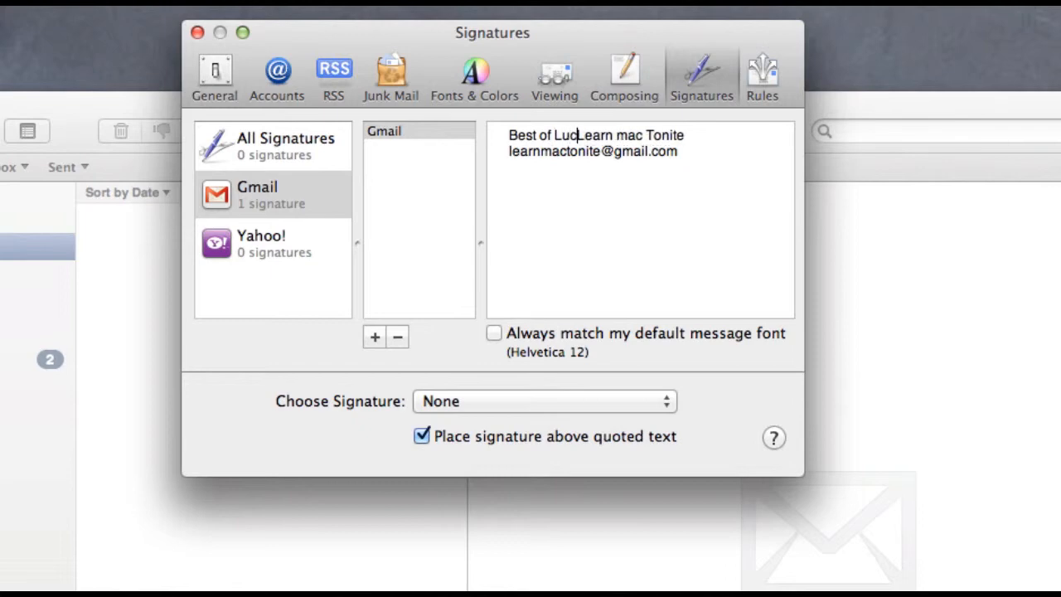
pyautogui.write(',')
pyautogui.press('Return')
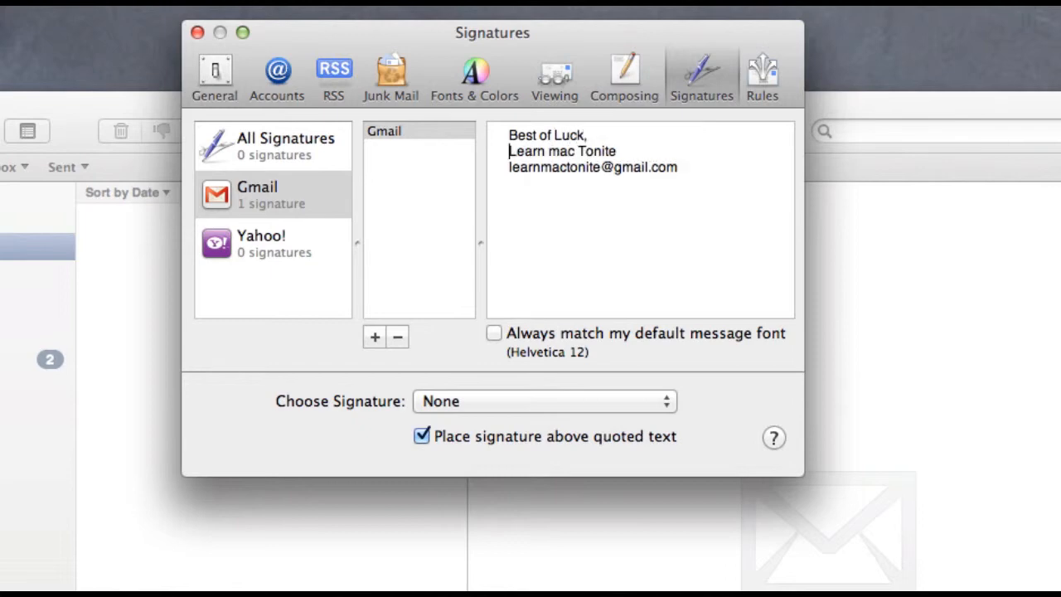
pyautogui.press('Return')
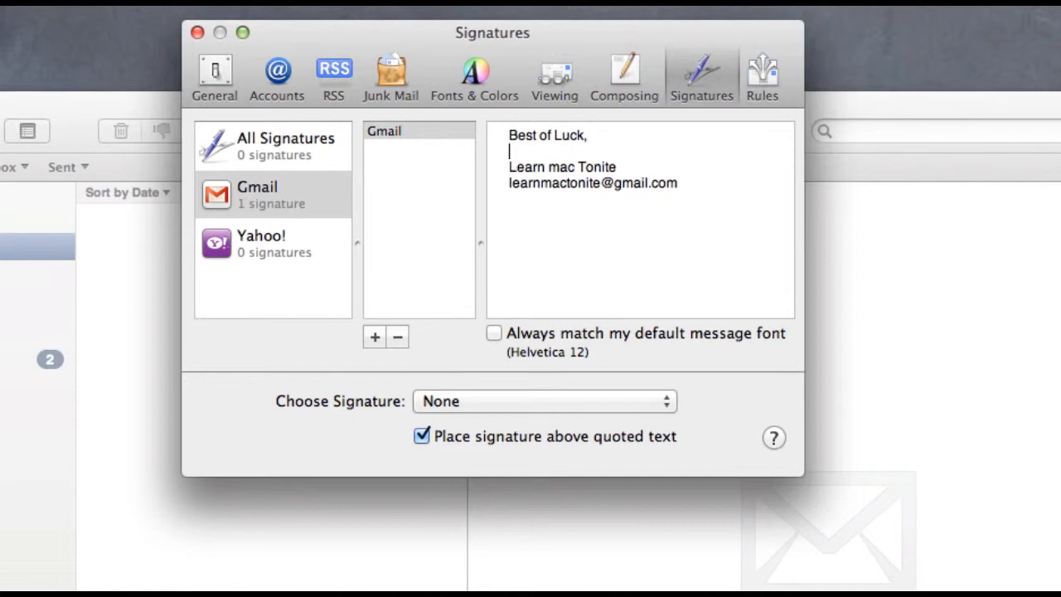
pyautogui.press('Return')
pyautogui.write('V')
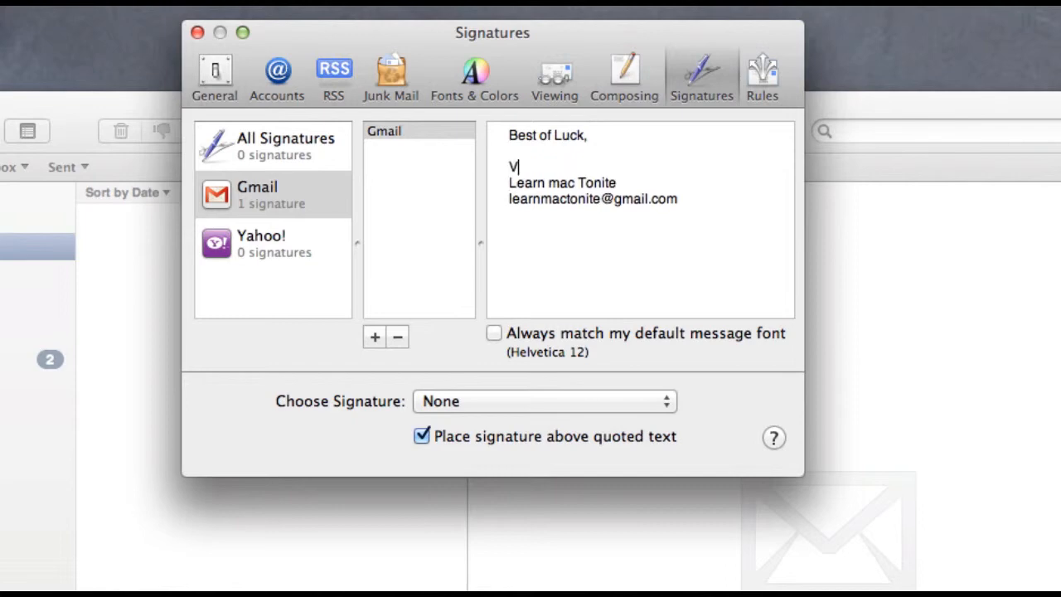
pyautogui.write('ic Senese')
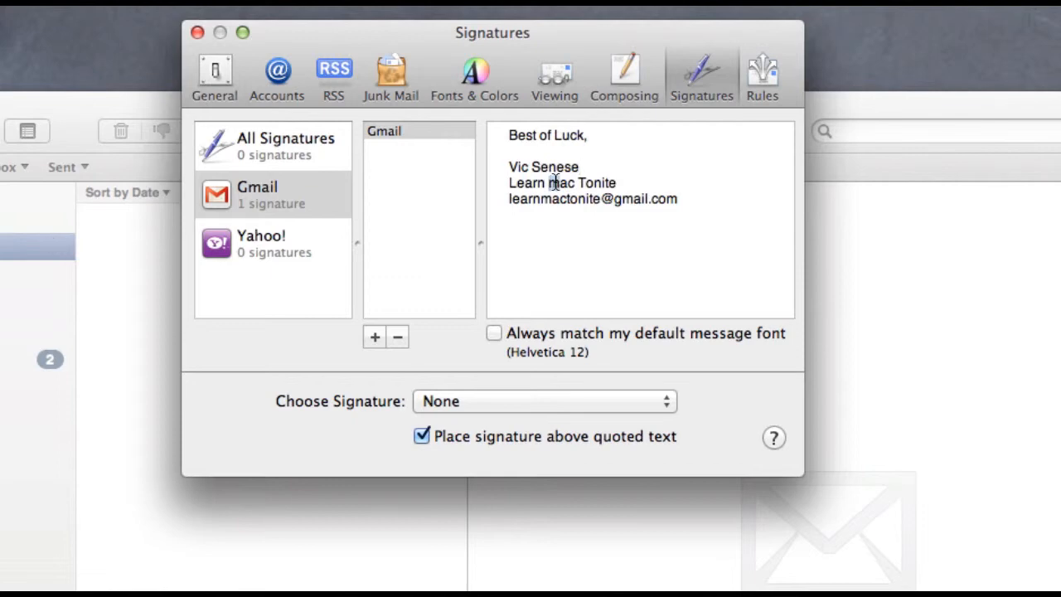
pyautogui.write('M')
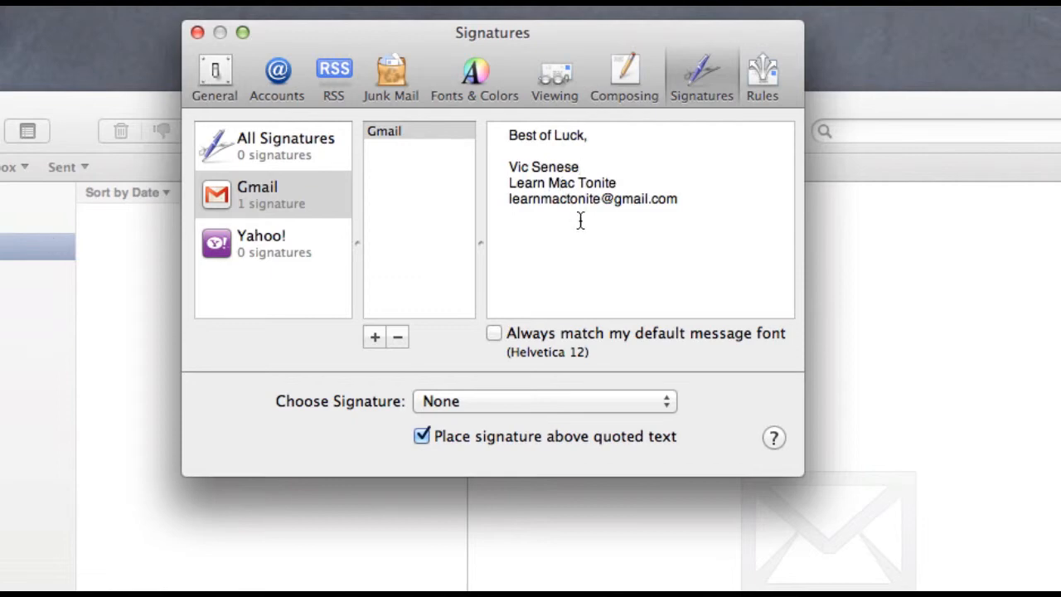
pyautogui.click(684, 196)
pyautogui.press('Return')
pyautogui.write('www.learnmactonite.com')
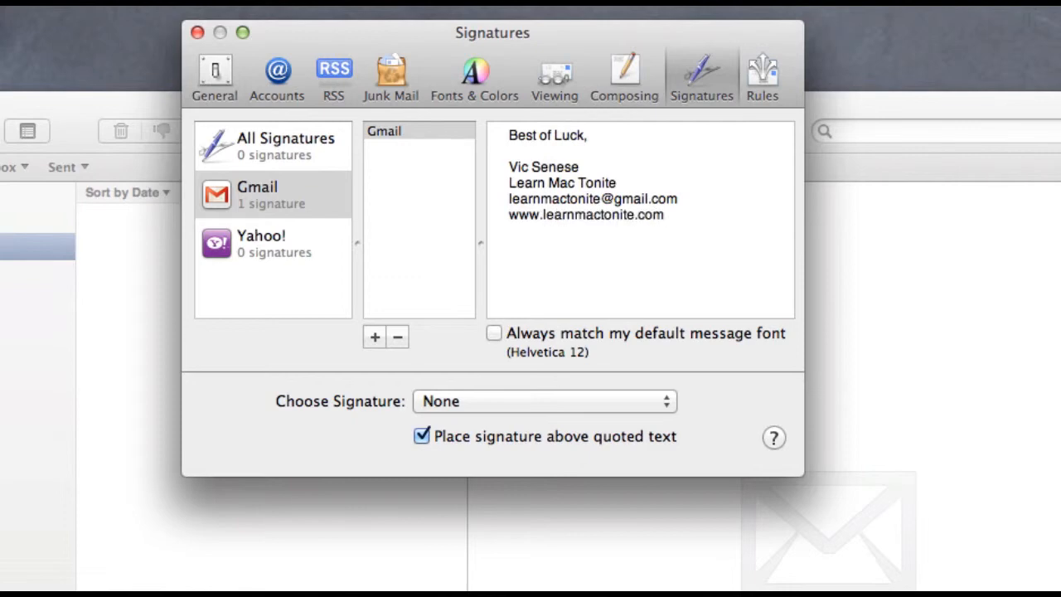
# Step: Give the Yahoo! account a 'Yahoo' signature with the pasted Best of Luck text, then close Preferences
pyautogui.click(257, 240)
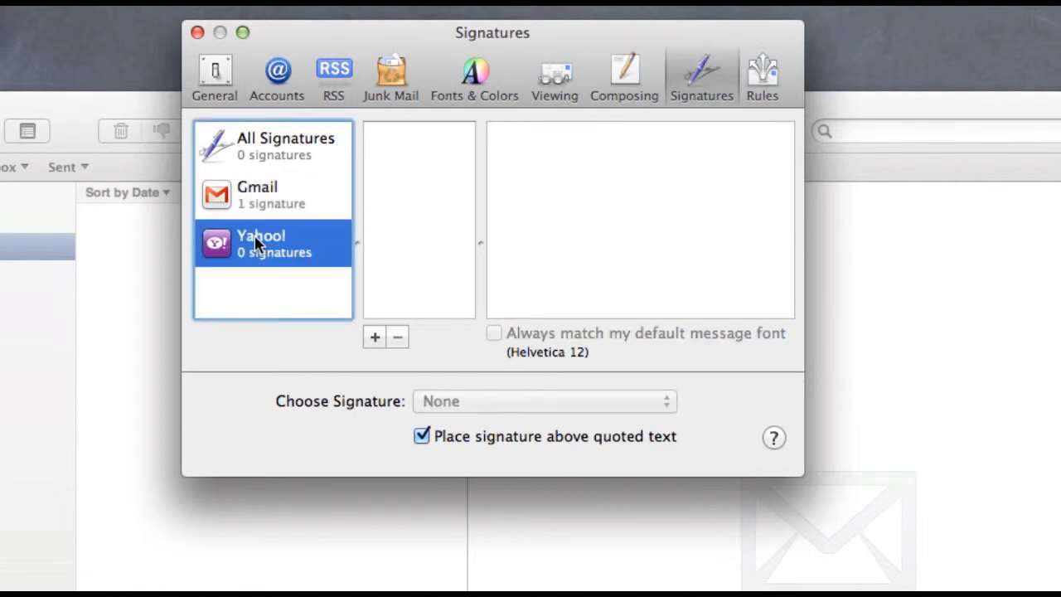
pyautogui.click(375, 336)
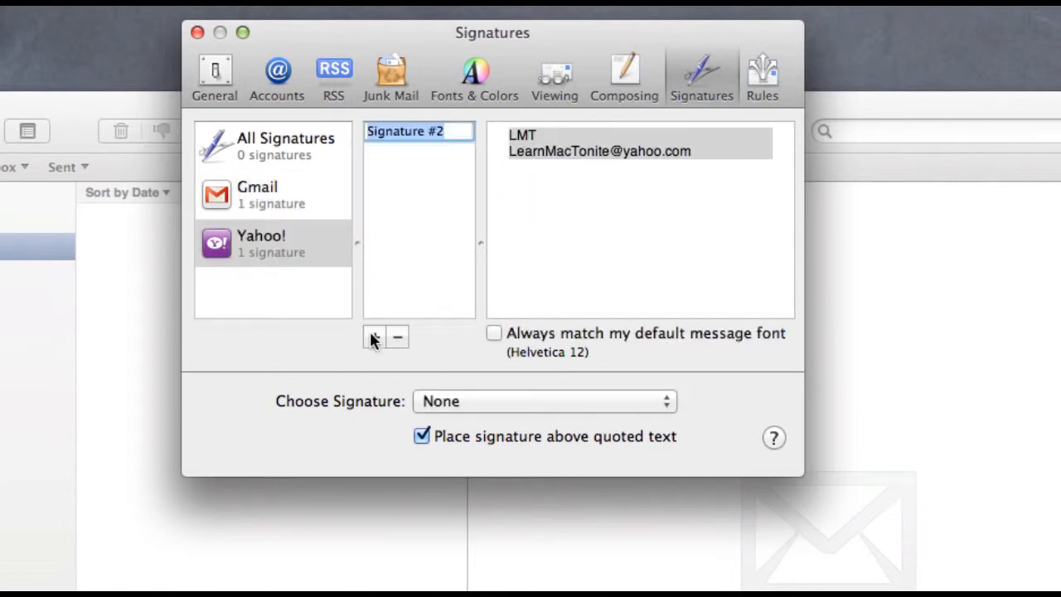
pyautogui.write('Yahoo')
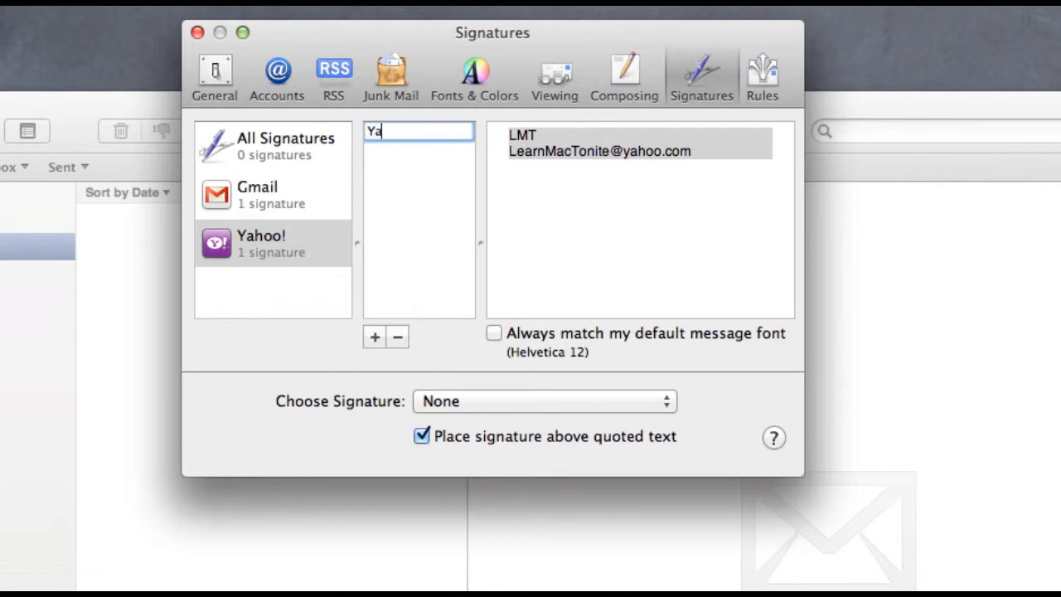
pyautogui.click(540, 166)
pyautogui.press('cmd+v')
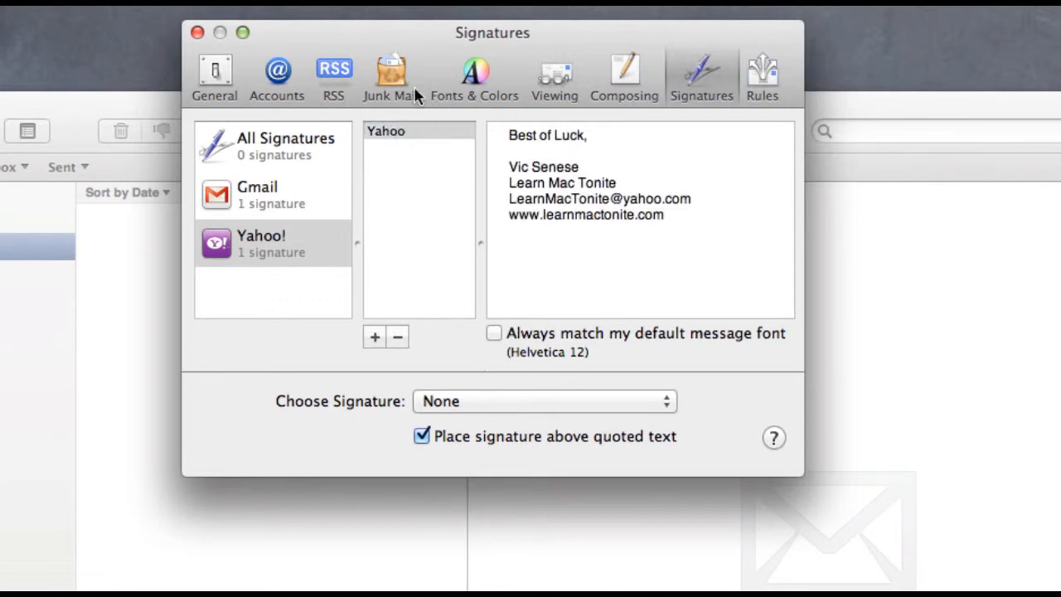
pyautogui.click(196, 34)
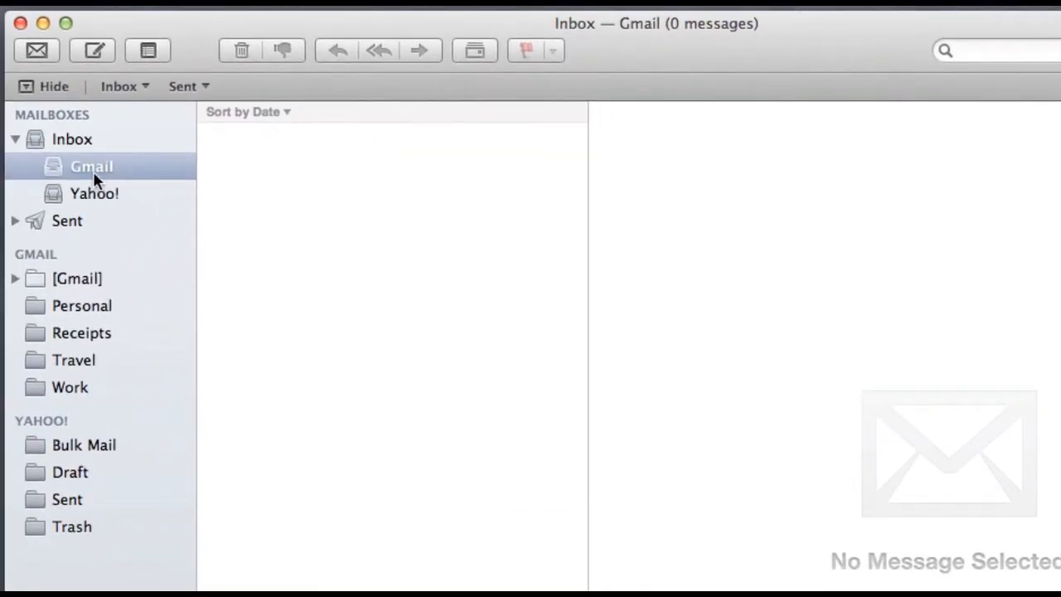
# Step: Collapse the Inbox mailboxes and start a new message carrying the Gmail signature
pyautogui.click(15, 138)
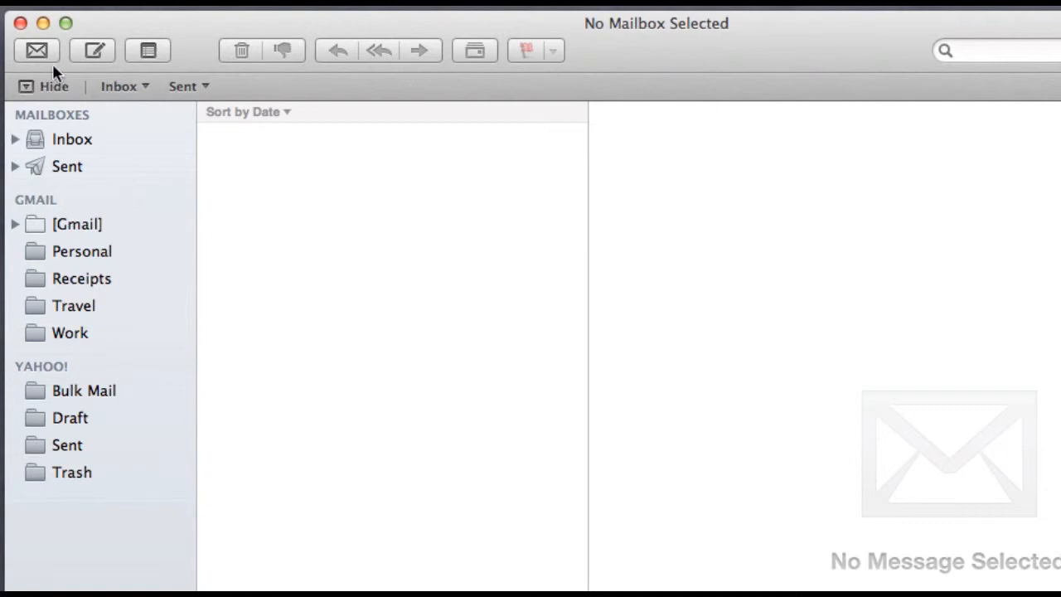
pyautogui.click(95, 51)
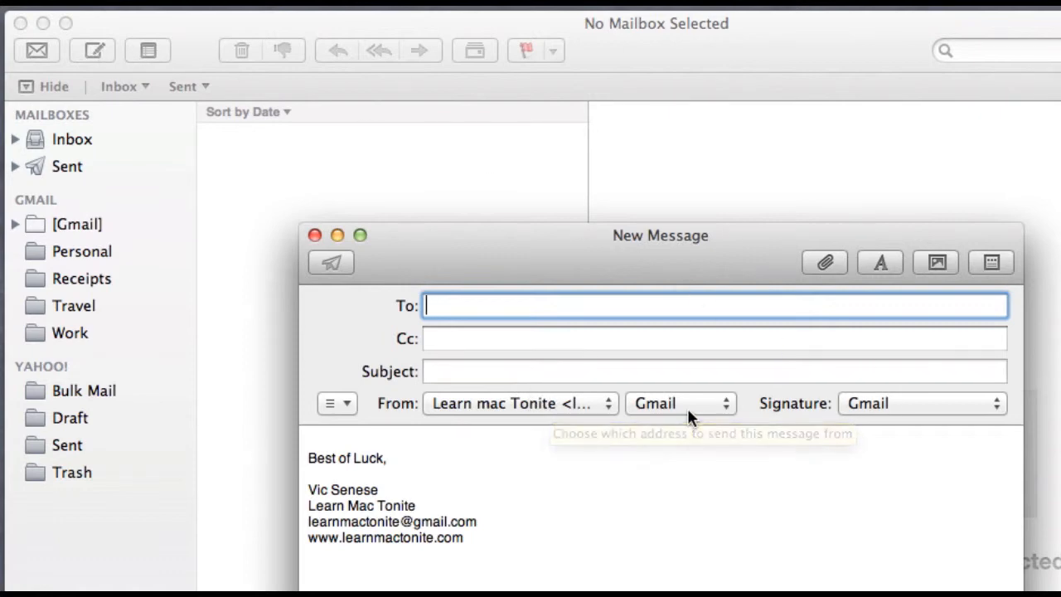
# Step: Send from the Yahoo address and write the body 'This is a test.' above the signature
pyautogui.click(609, 403)
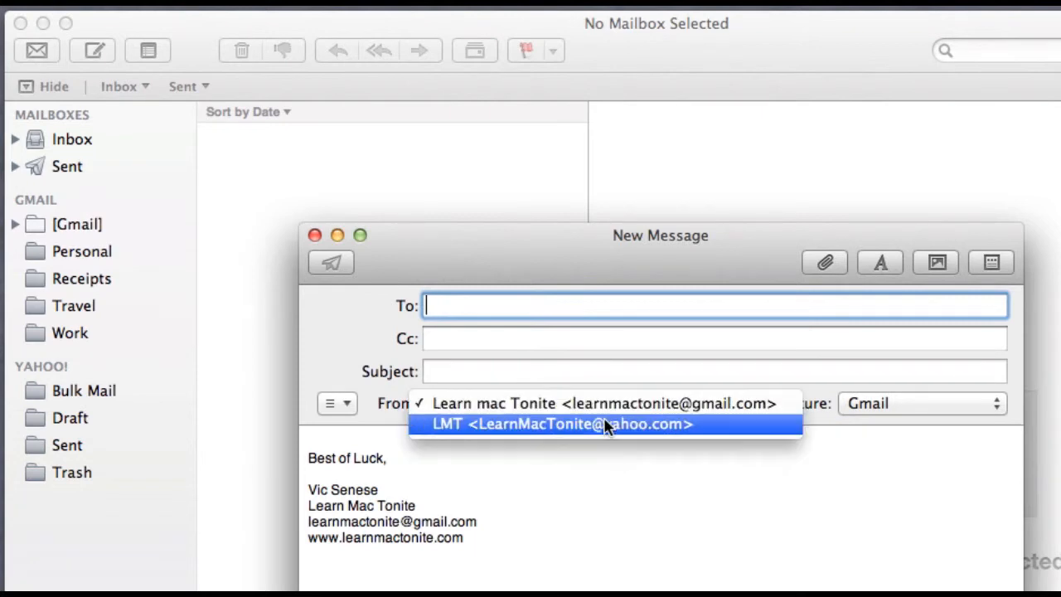
pyautogui.click(607, 425)
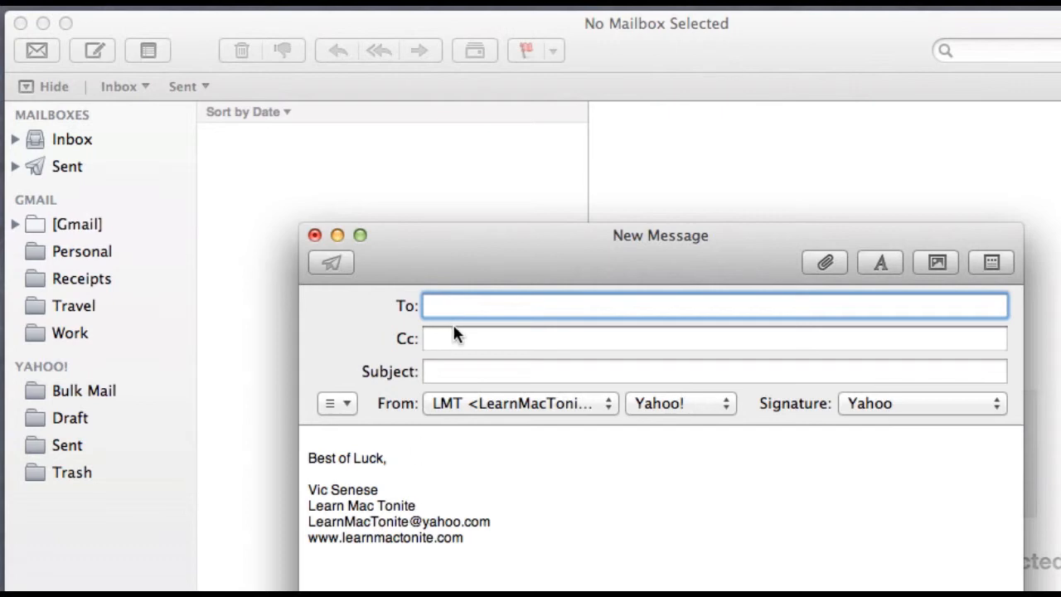
pyautogui.write('le')
pyautogui.write('This ')
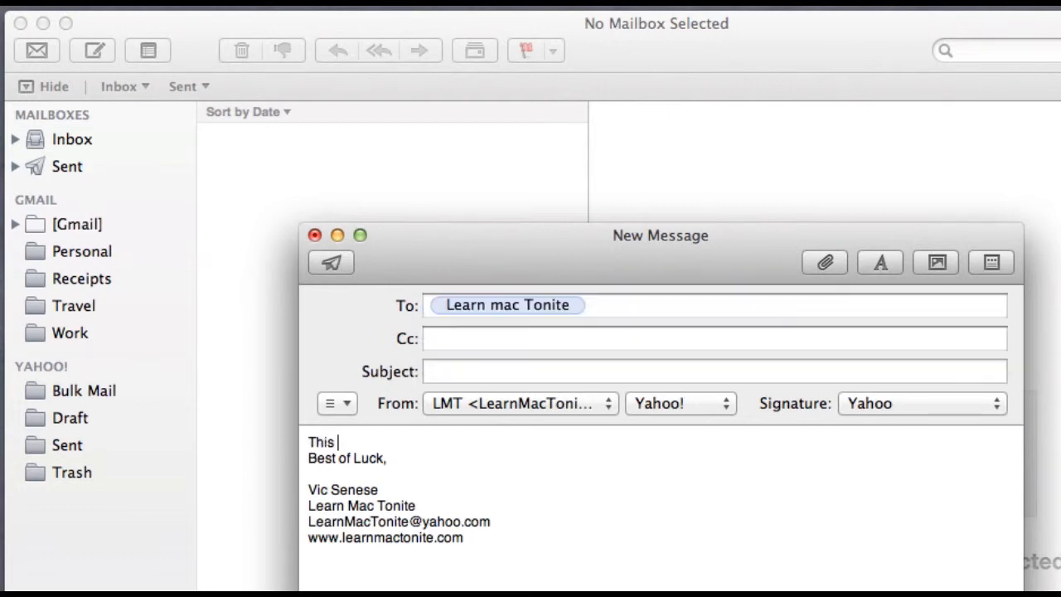
pyautogui.write('is a test')
pyautogui.write('.')
pyautogui.press('Return')
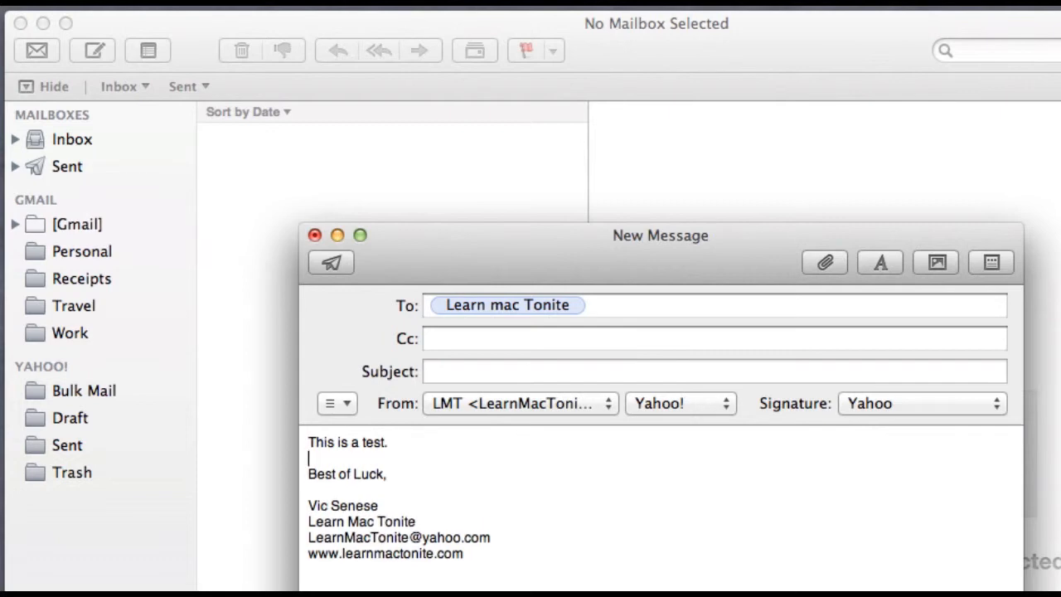
pyautogui.press('Return')
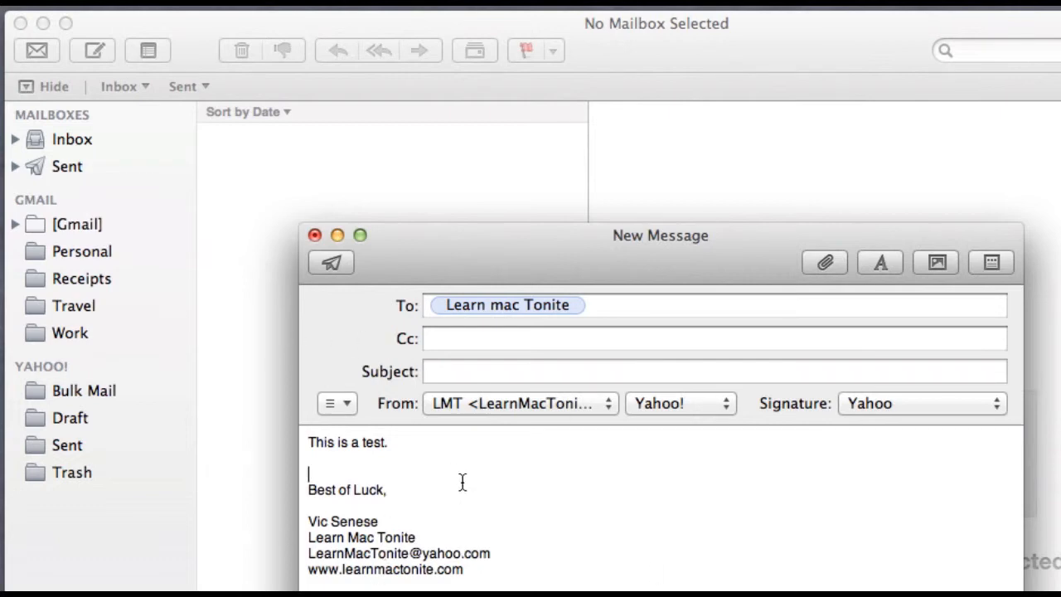
# Step: After the no-subject warning, add the subject 'test' and send the message
pyautogui.click(331, 263)
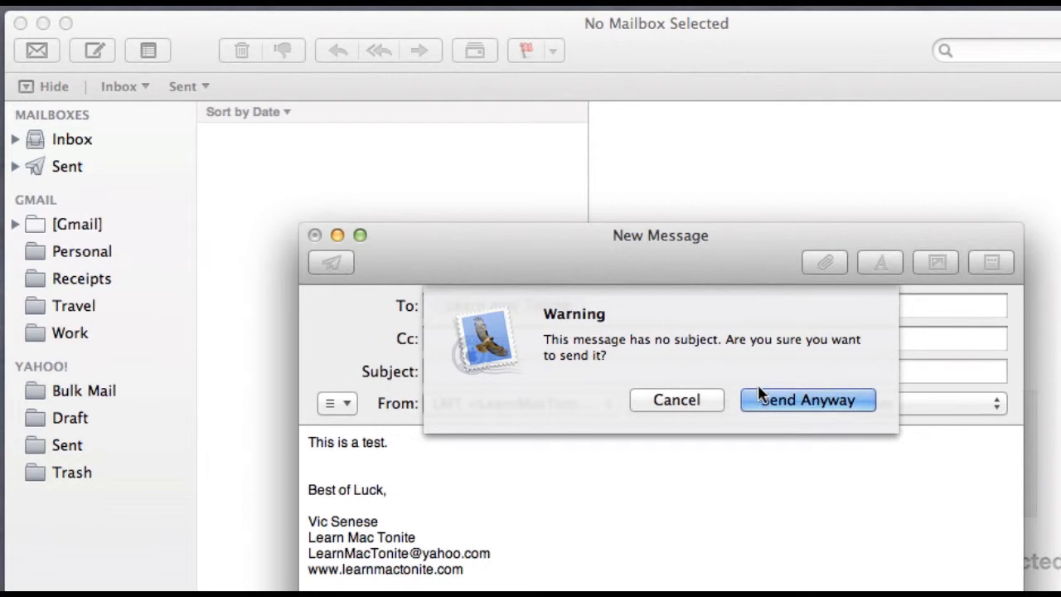
pyautogui.click(698, 399)
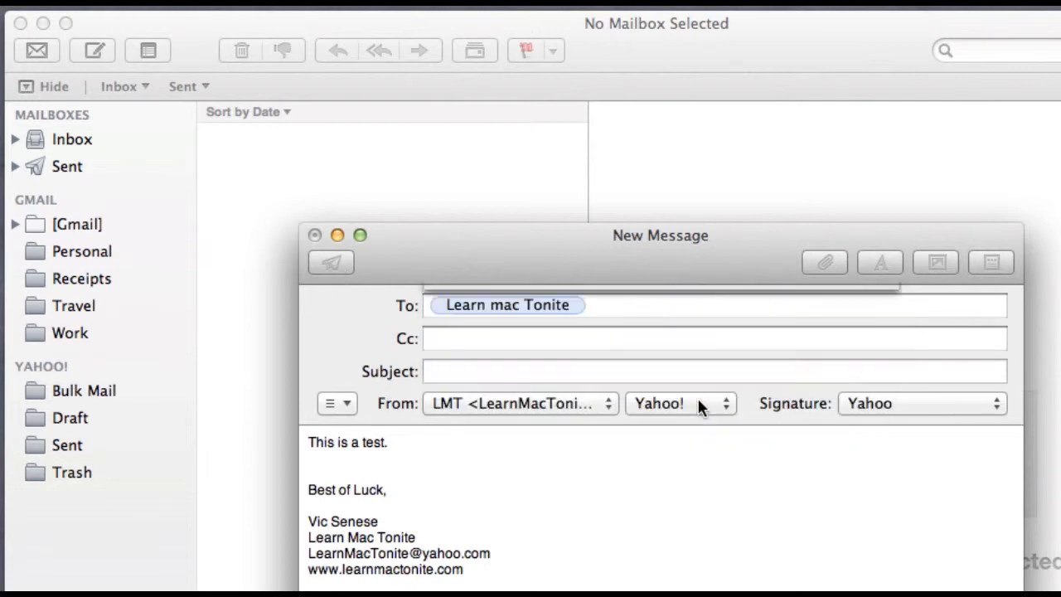
pyautogui.write('test')
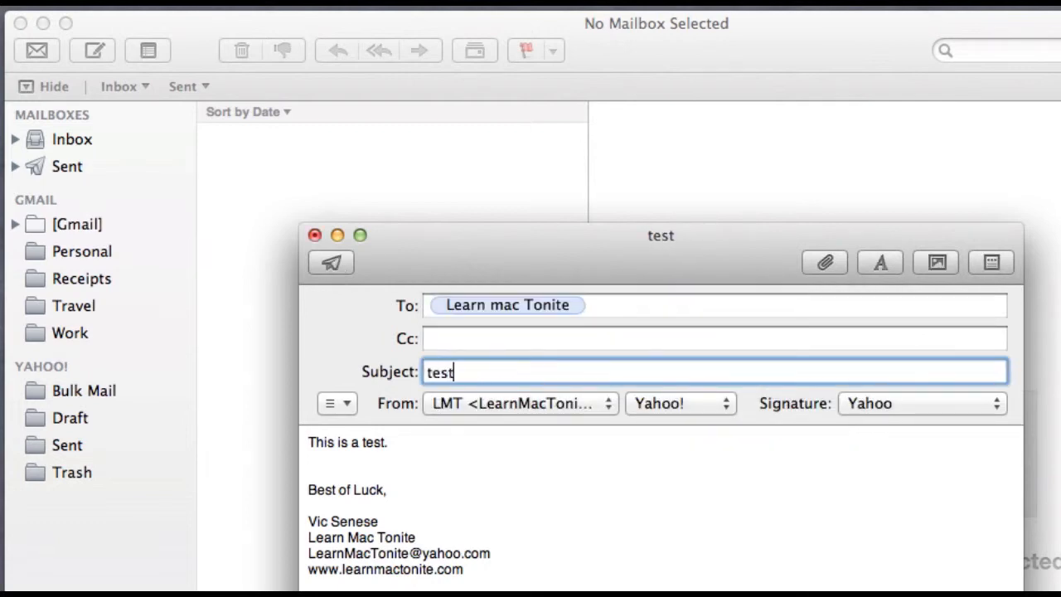
pyautogui.click(330, 264)
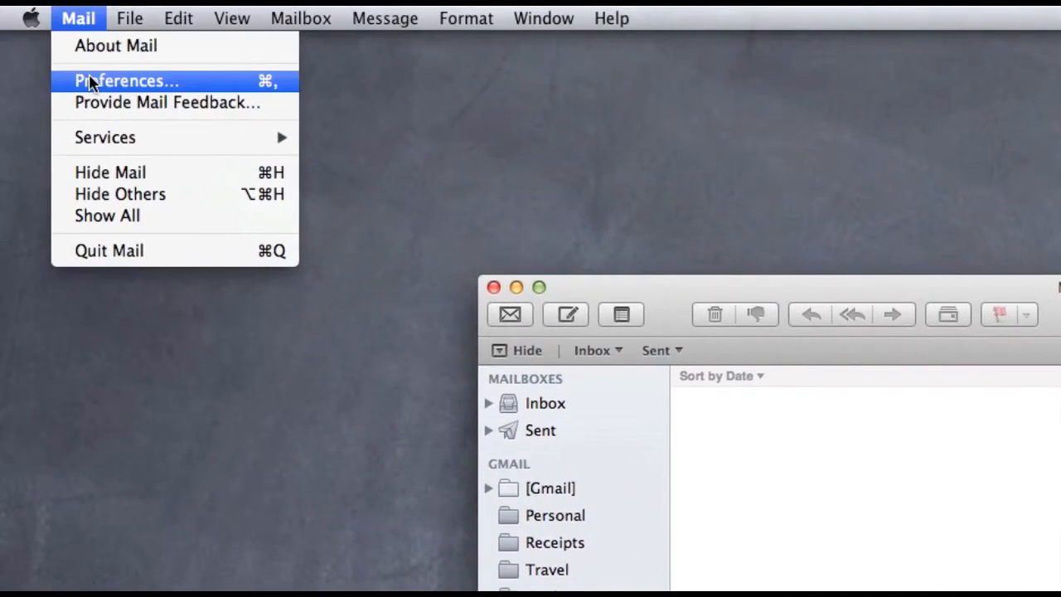
# Step: Reopen Signatures preferences and add a blank line above 'Best of Luck,' in the Yahoo signature
pyautogui.click(88, 80)
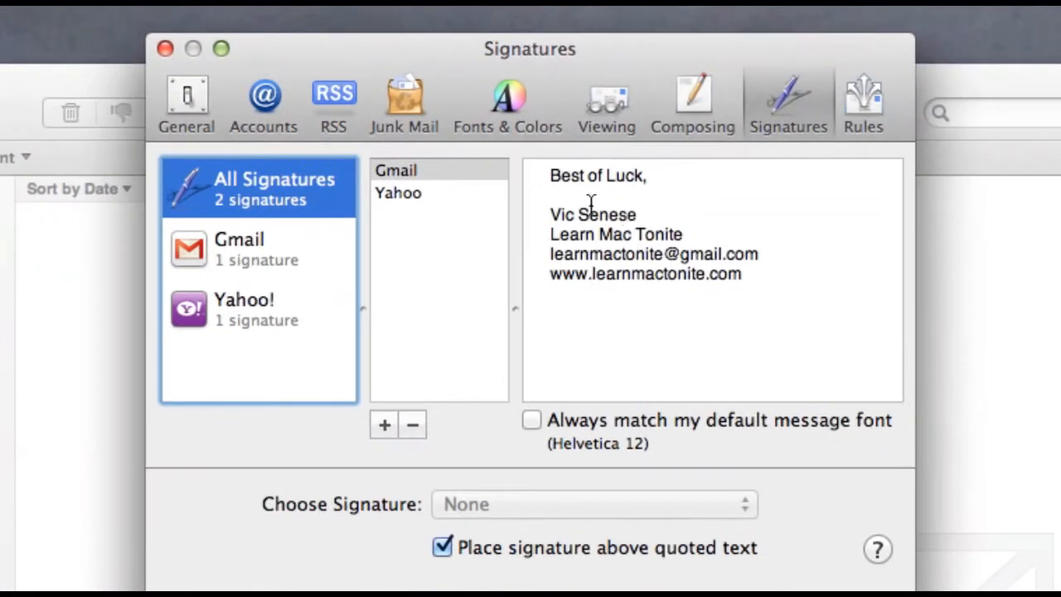
pyautogui.click(541, 176)
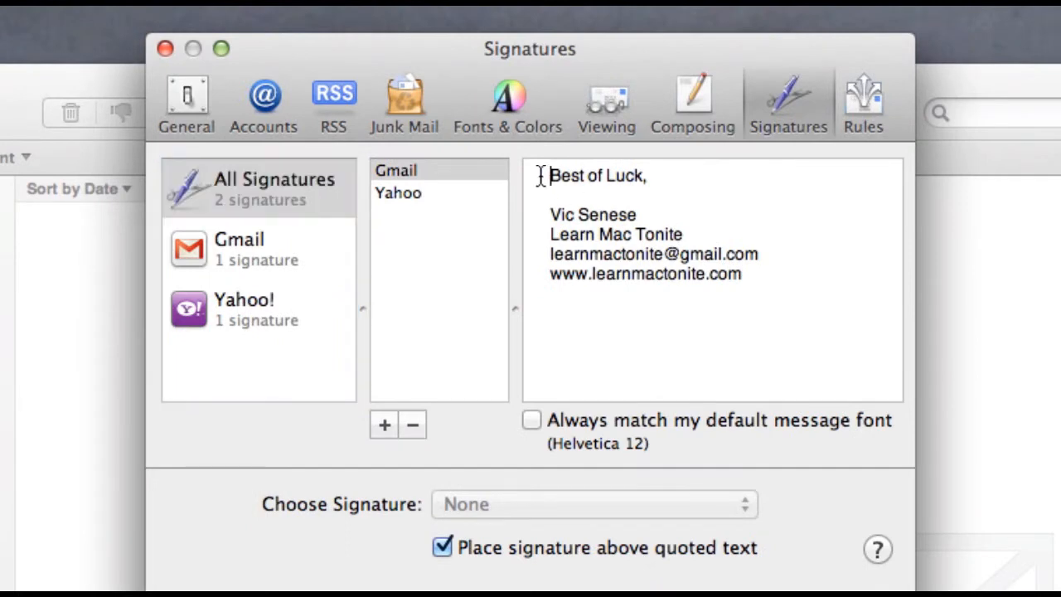
pyautogui.click(410, 192)
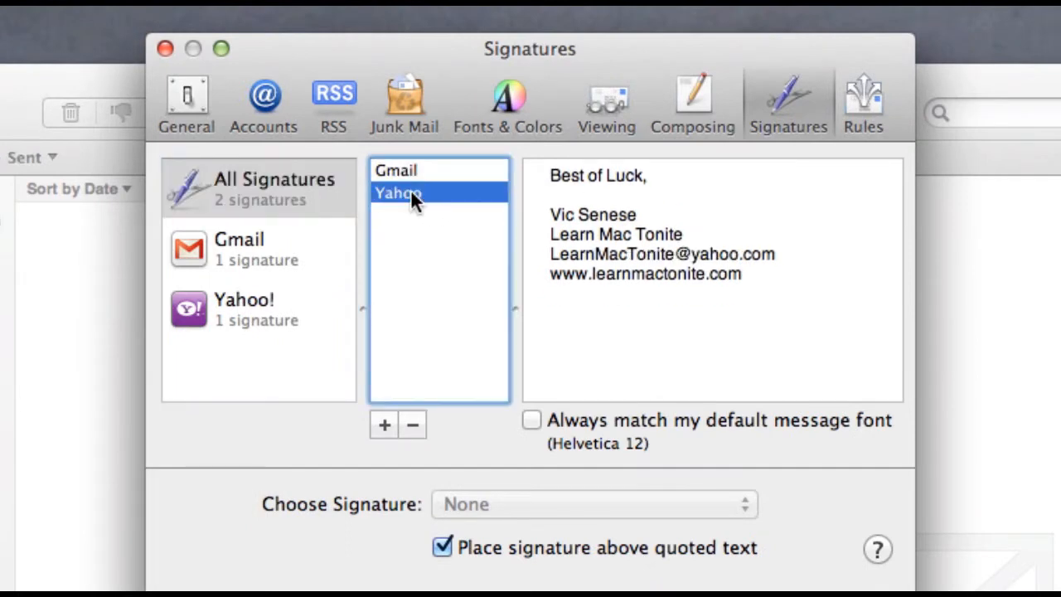
pyautogui.click(548, 174)
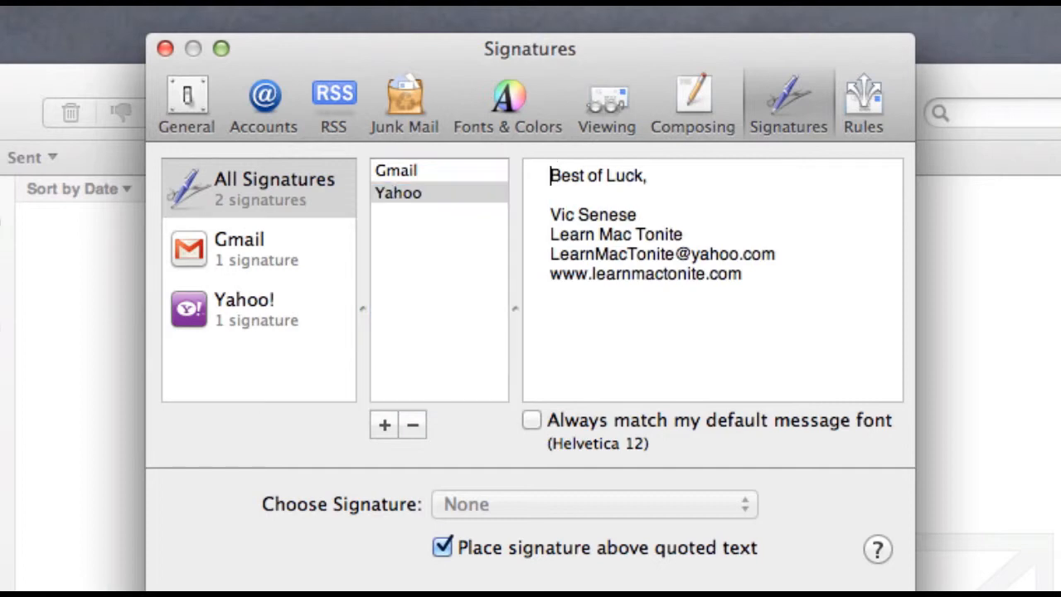
pyautogui.press('Return')
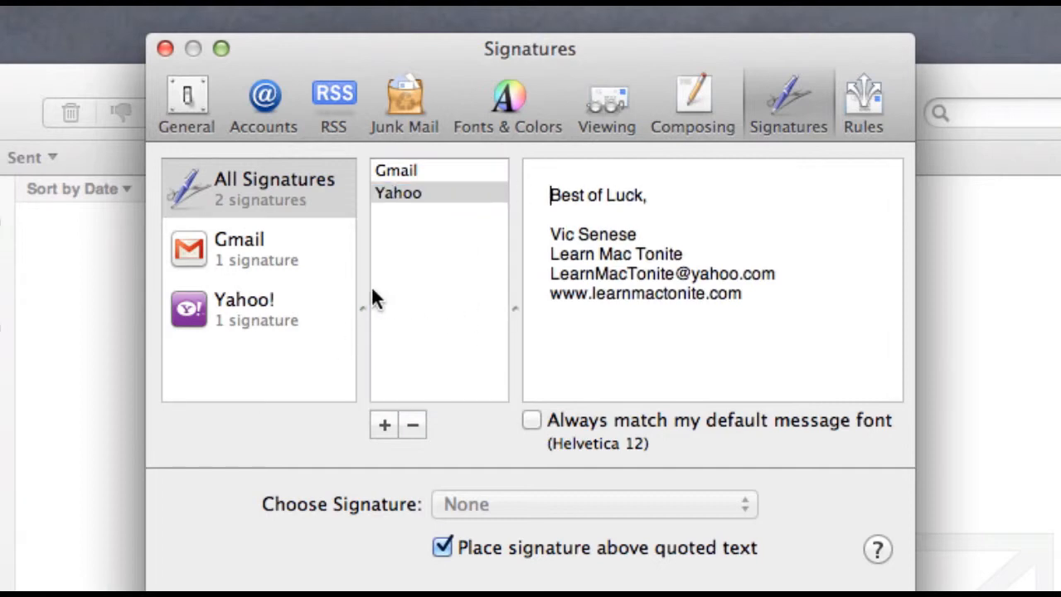
pyautogui.click(265, 241)
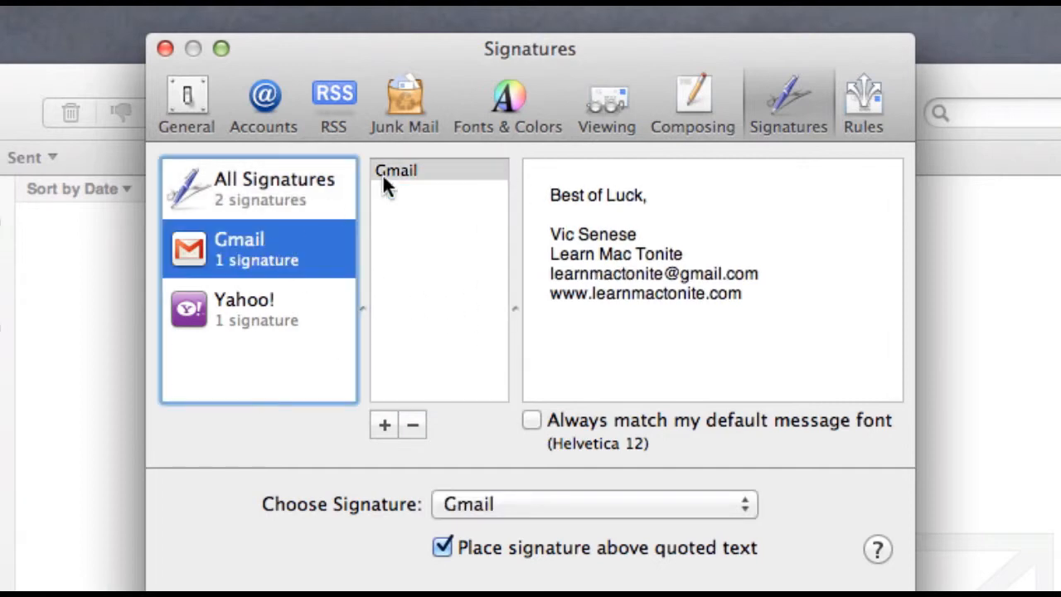
# Step: Add a Gmail signature named 'thanks email' and start its thank-you line above the text
pyautogui.click(383, 426)
pyautogui.write('thank')
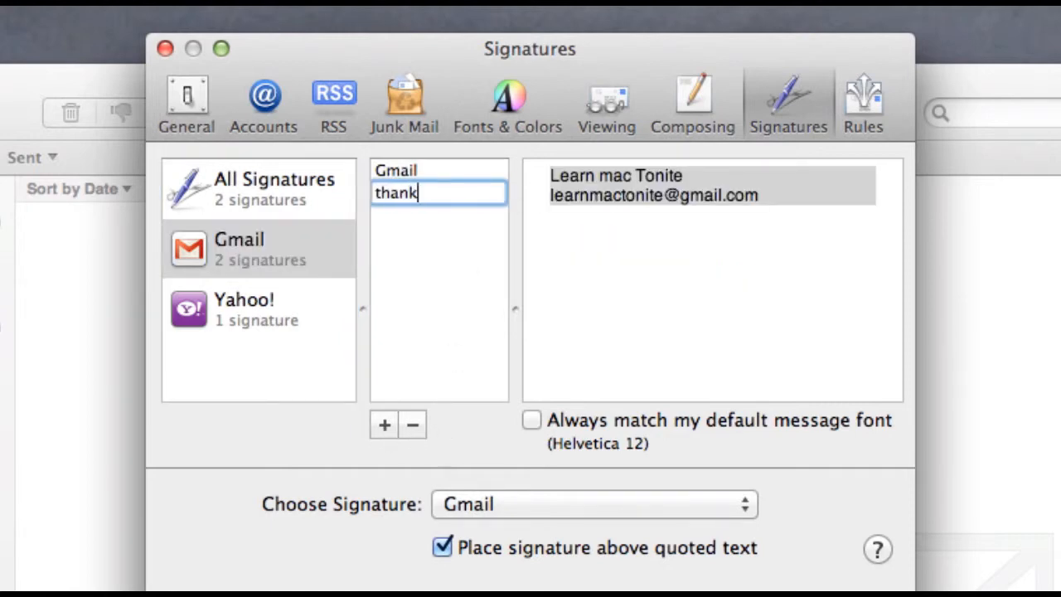
pyautogui.write('s email')
pyautogui.click(544, 182)
pyautogui.press('Return')
pyautogui.press('Return')
pyautogui.press('Up')
pyautogui.press('Up')
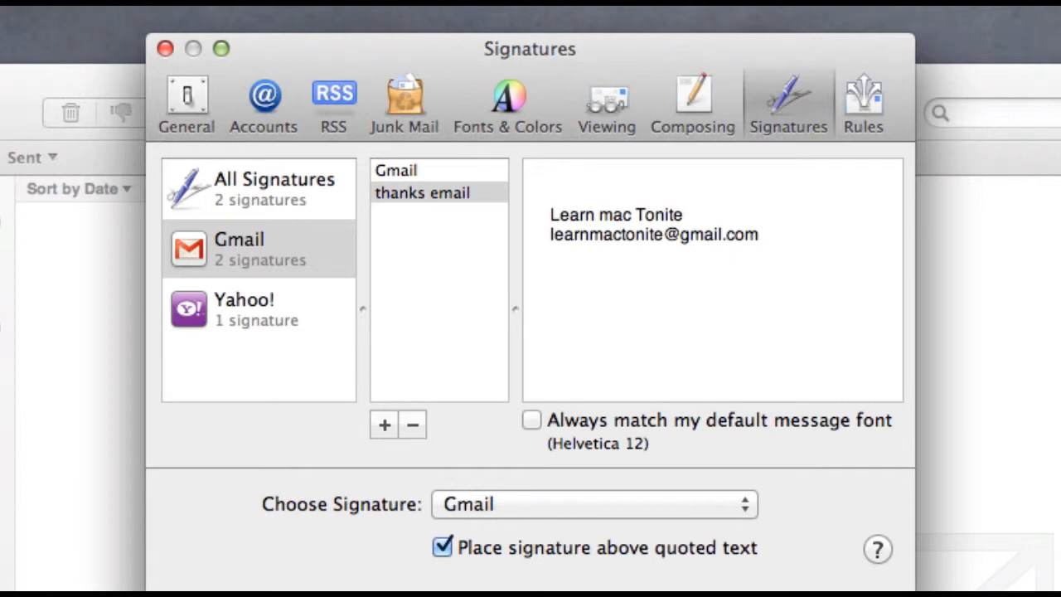
pyautogui.write('Thabs')
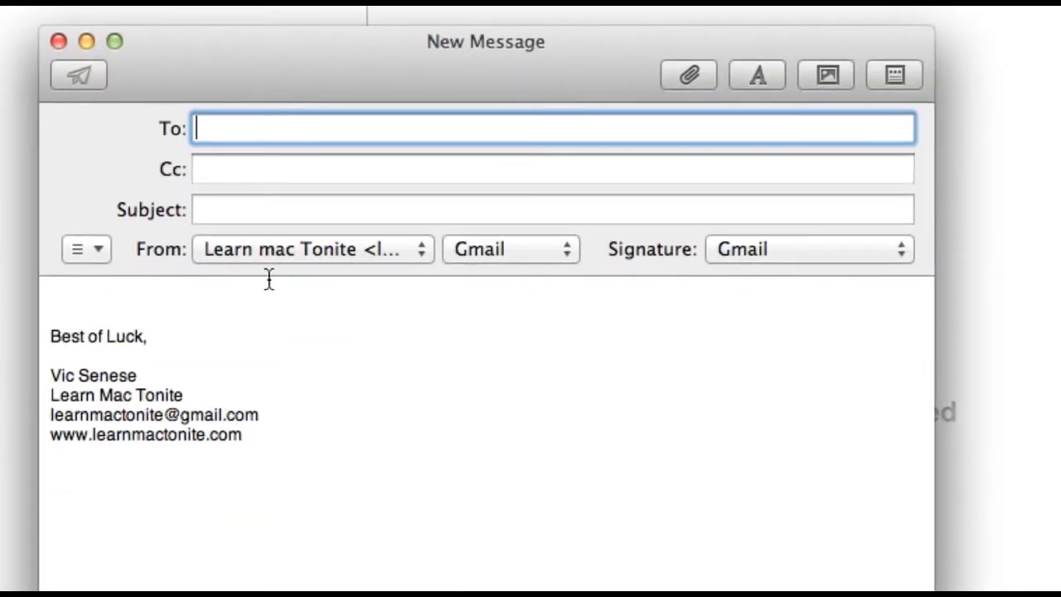
# Step: Switch to the thanks email signature, enter subject 'testing again', and send the message
pyautogui.click(753, 247)
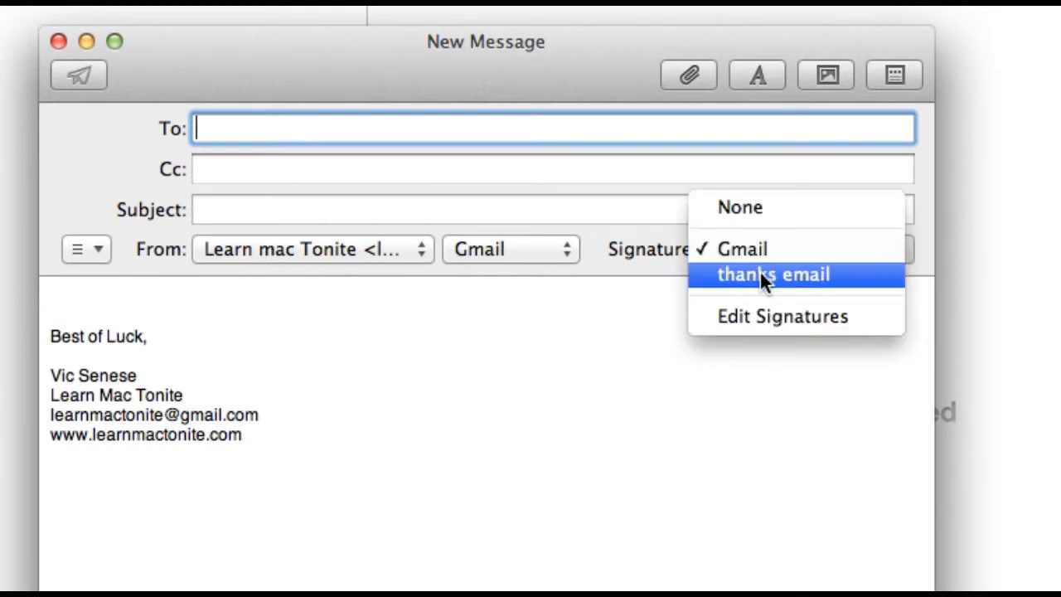
pyautogui.click(759, 270)
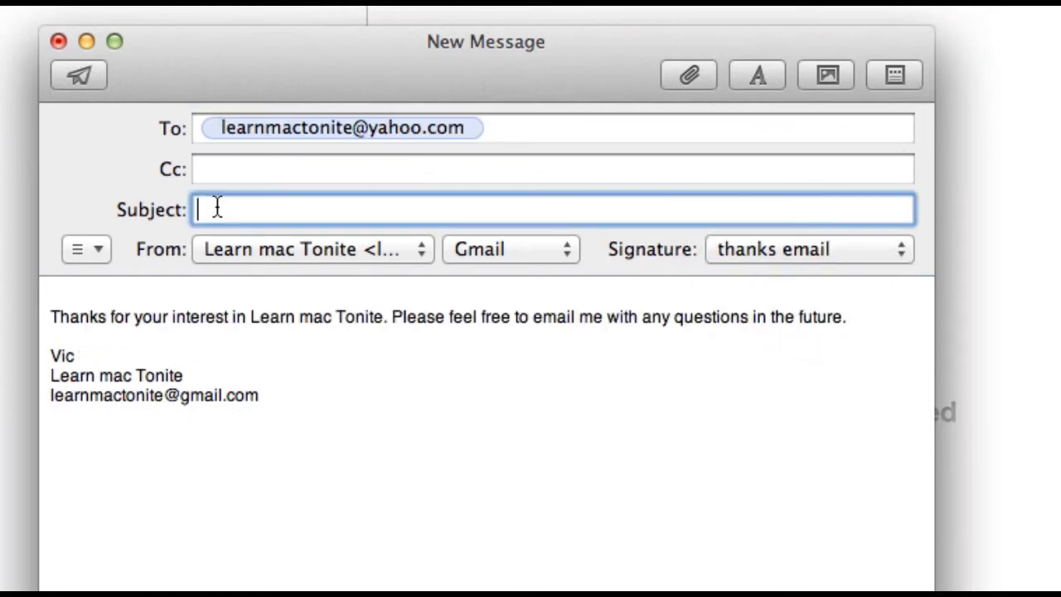
pyautogui.write('te')
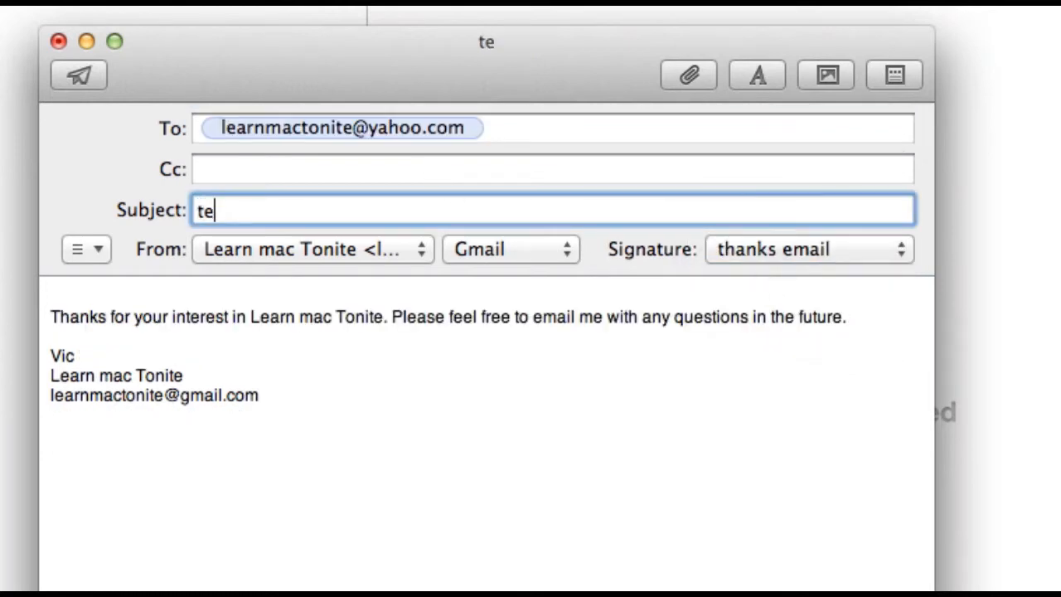
pyautogui.write('sting again')
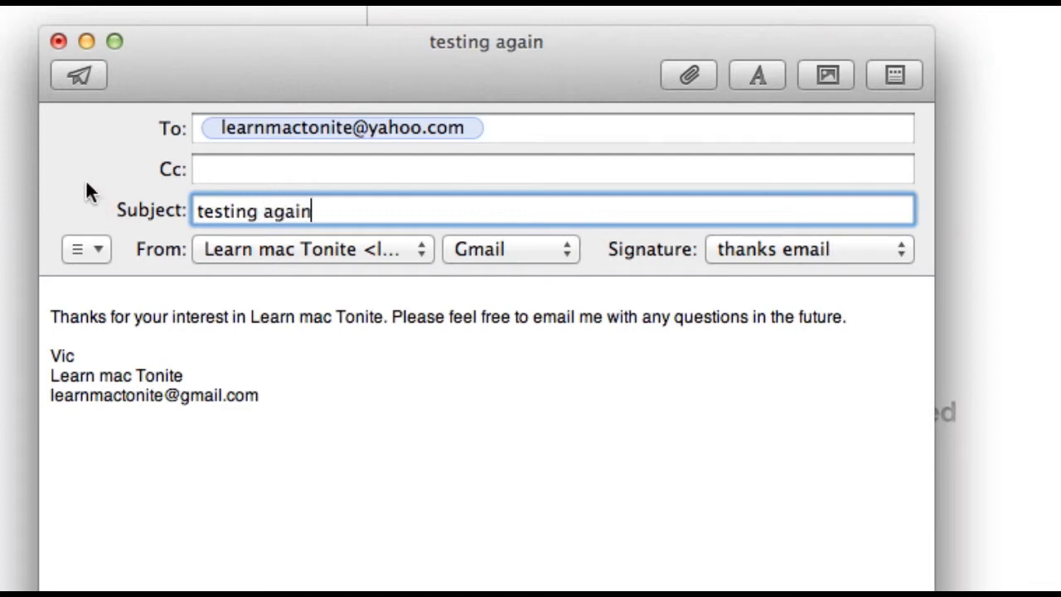
pyautogui.click(77, 76)
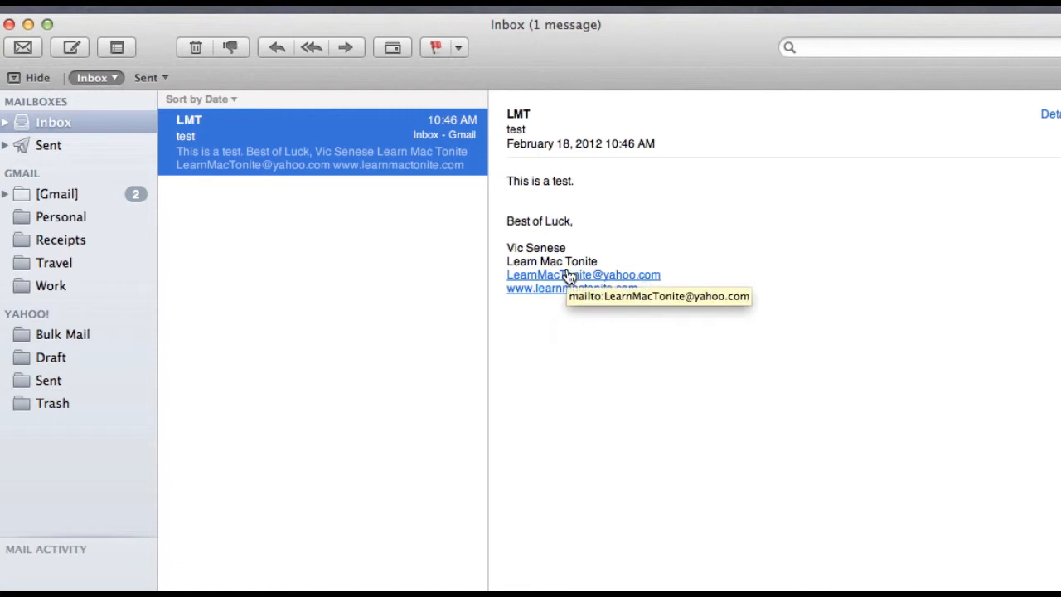
# Step: Open the Yahoo! inbox and read the received 'testing again' message
pyautogui.click(88, 168)
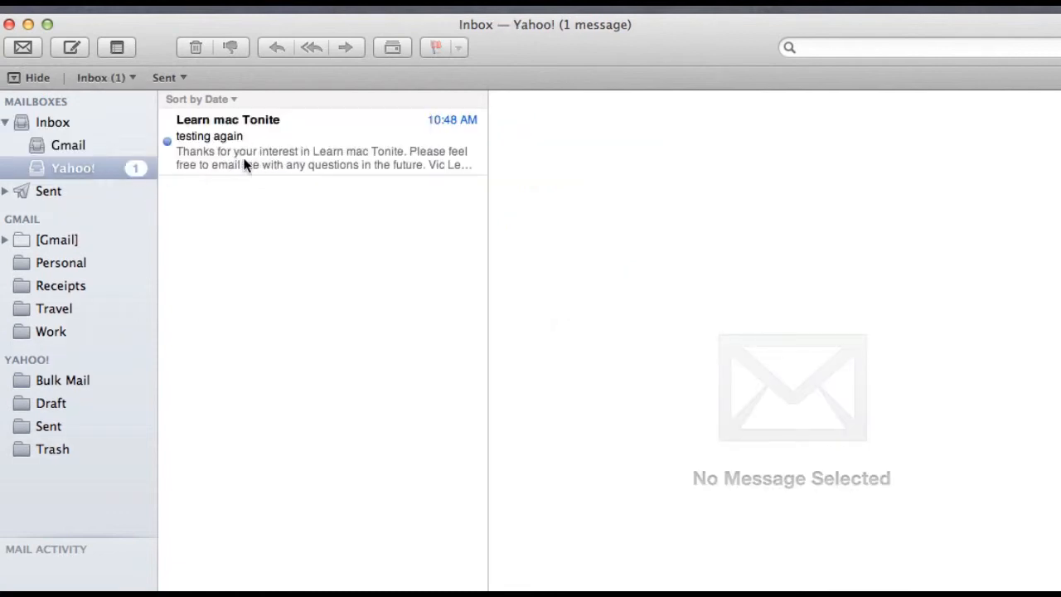
pyautogui.click(311, 156)
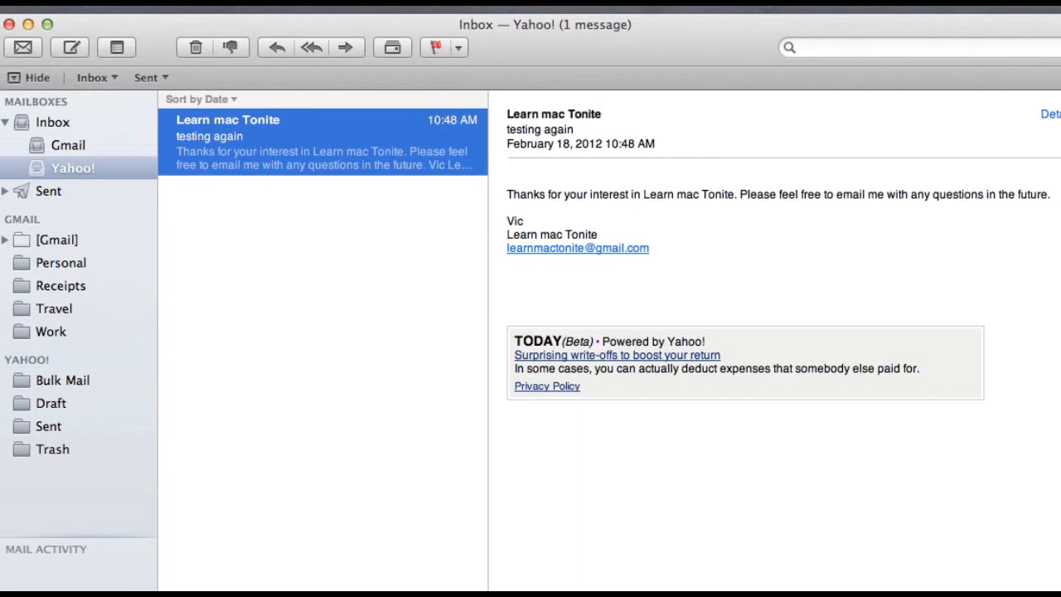
# Step: In Mail Preferences, delete the News From Apple rule and add a new rule
pyautogui.click(70, 17)
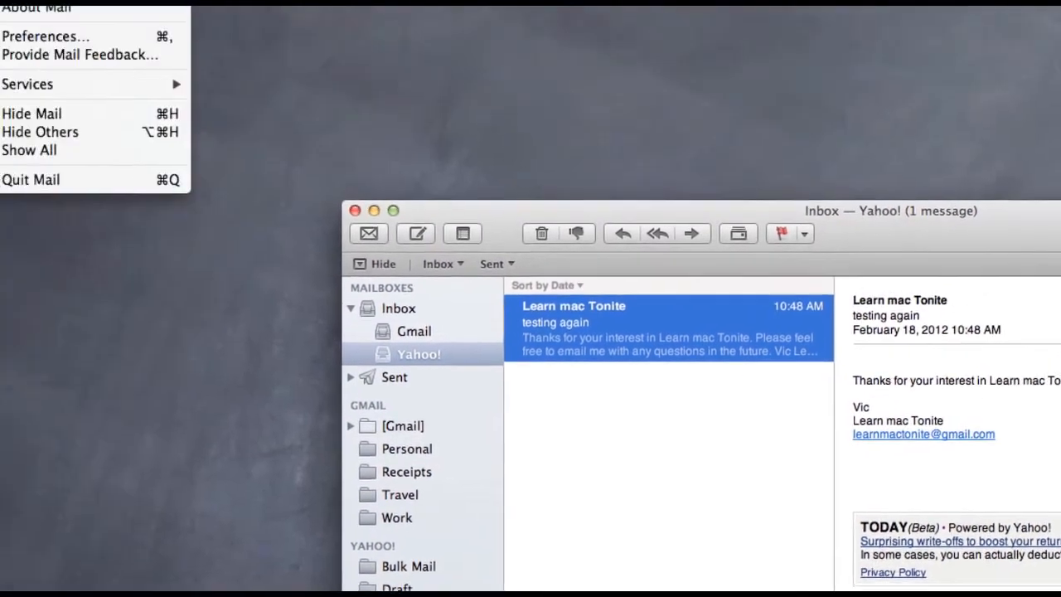
pyautogui.click(110, 69)
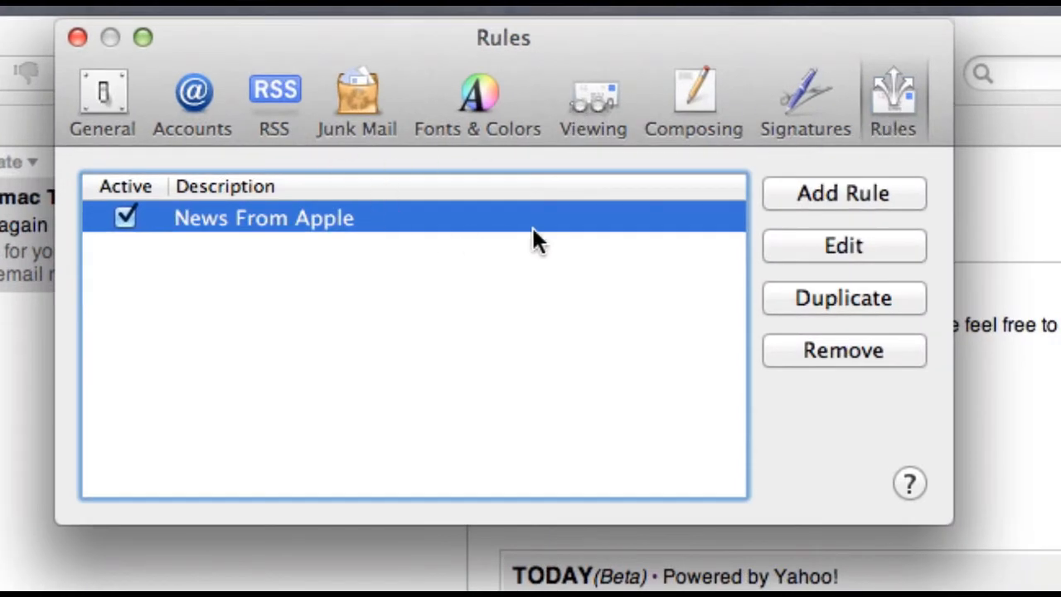
pyautogui.click(818, 352)
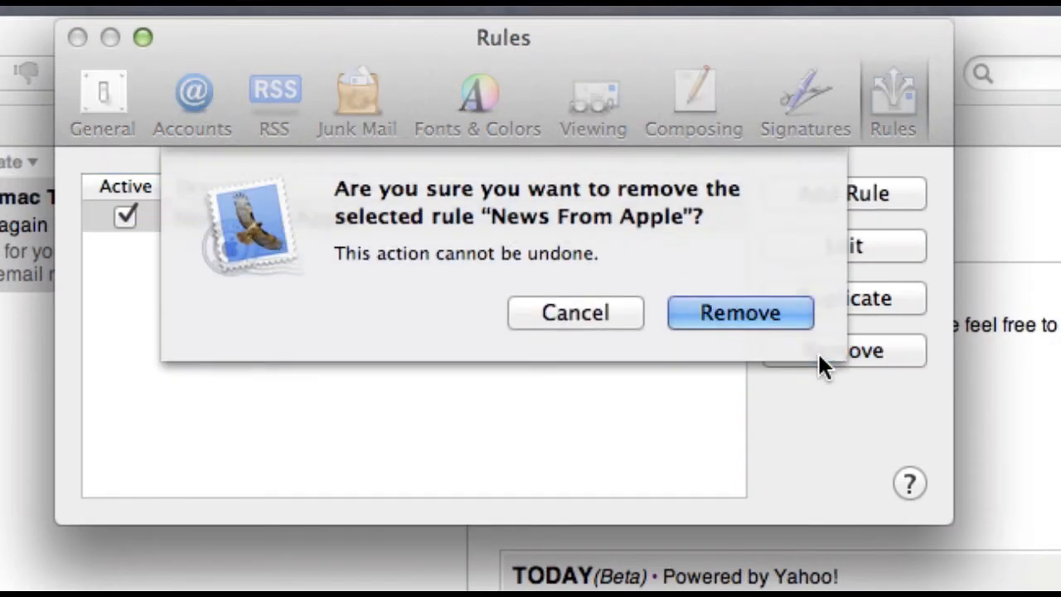
pyautogui.click(696, 310)
pyautogui.click(806, 193)
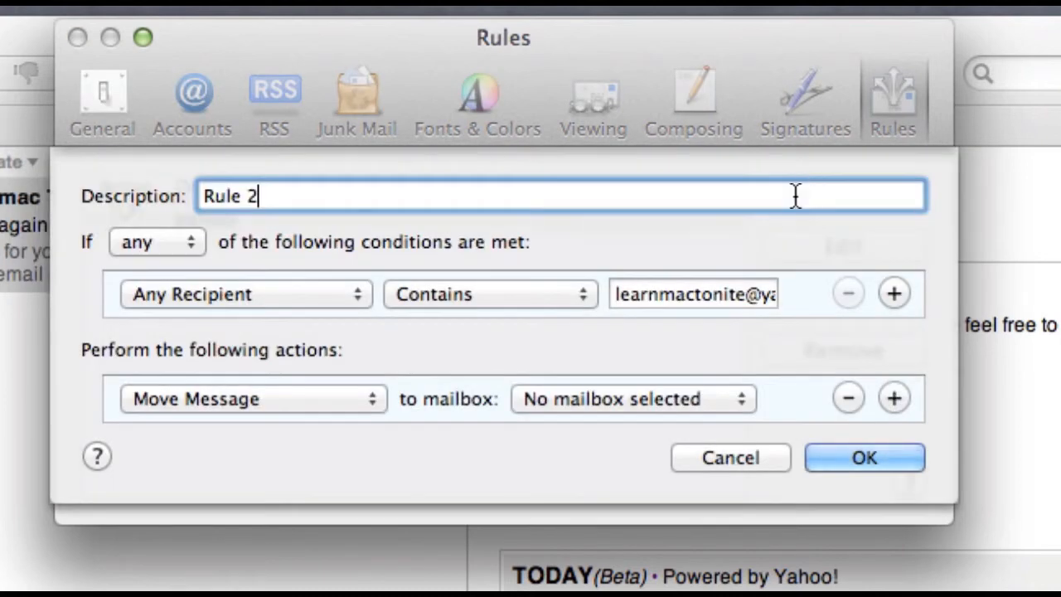
# Step: Make the rule match messages whose To field contains the gmail.com address
pyautogui.click(269, 287)
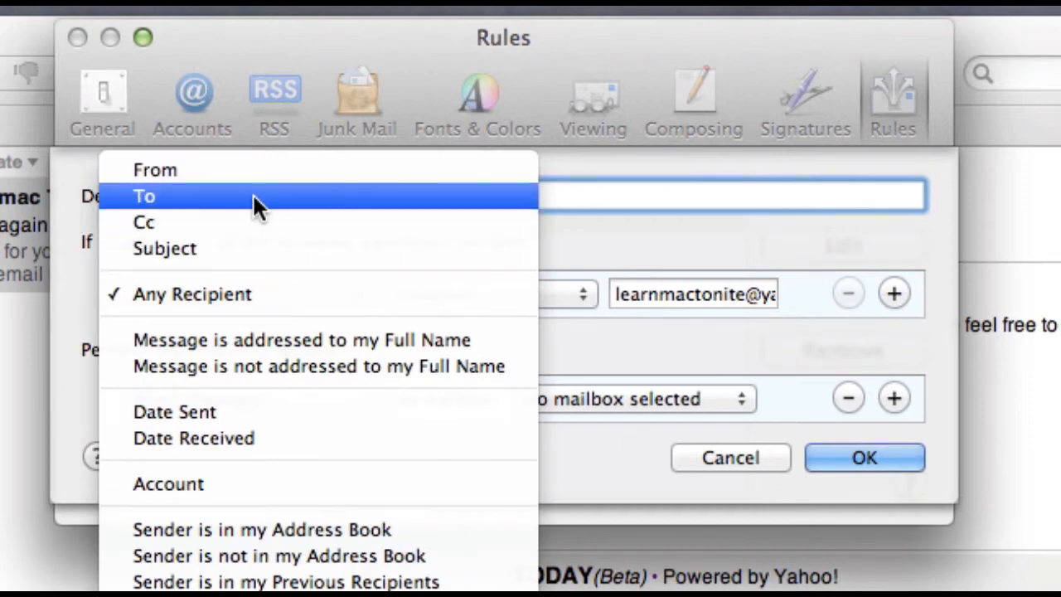
pyautogui.click(254, 199)
pyautogui.click(271, 291)
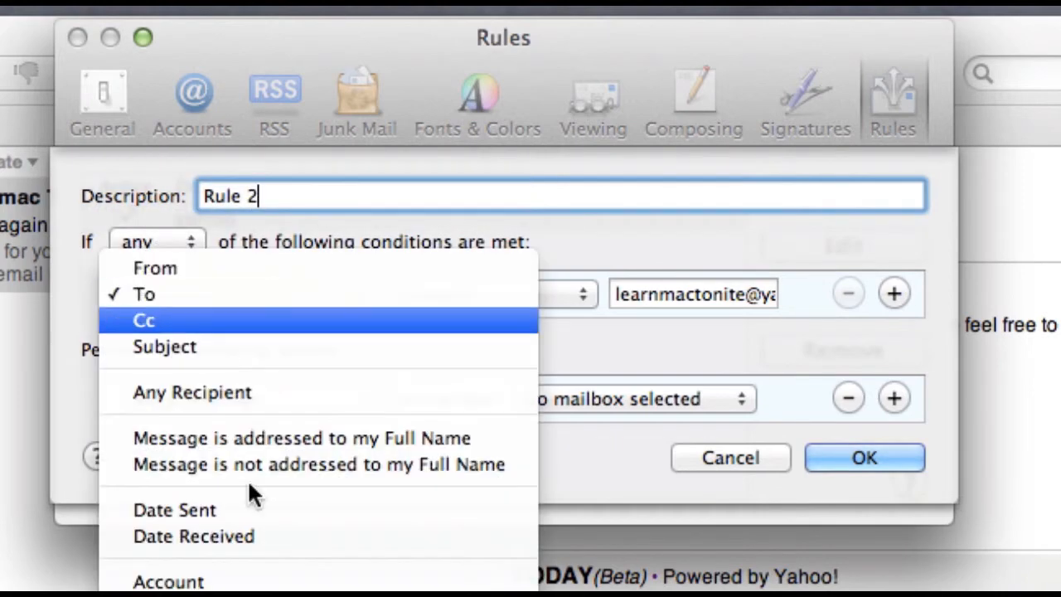
pyautogui.click(231, 301)
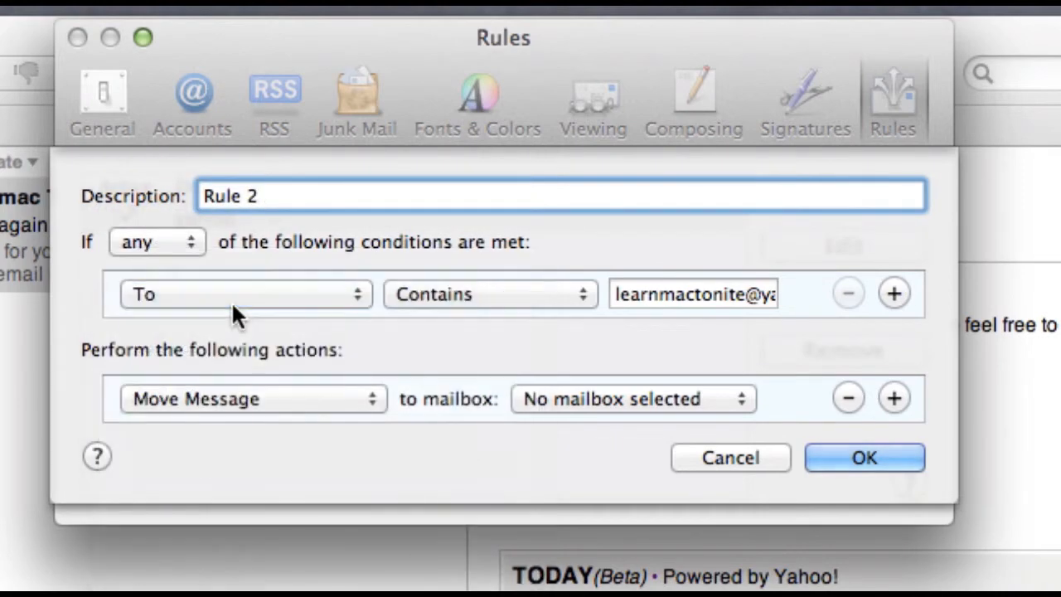
pyautogui.click(769, 296)
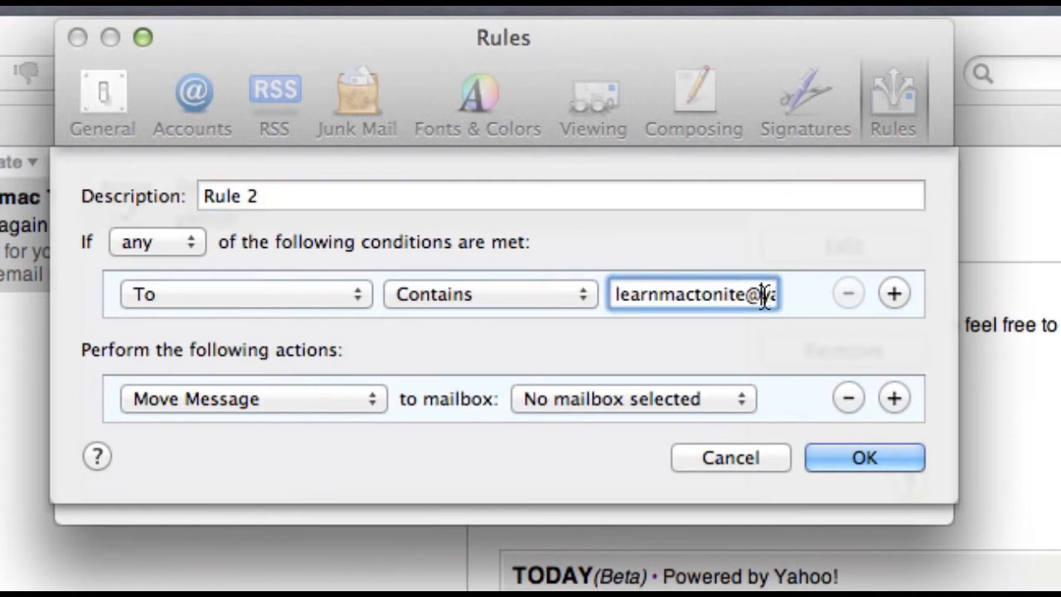
pyautogui.moveTo(763, 296); pyautogui.dragTo(817, 296)
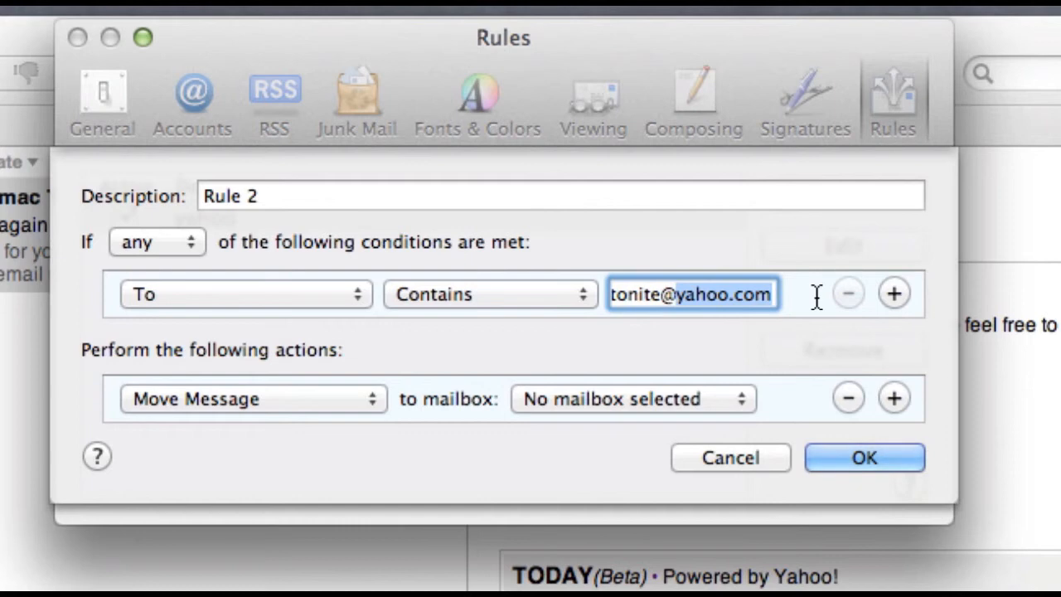
pyautogui.write('gma')
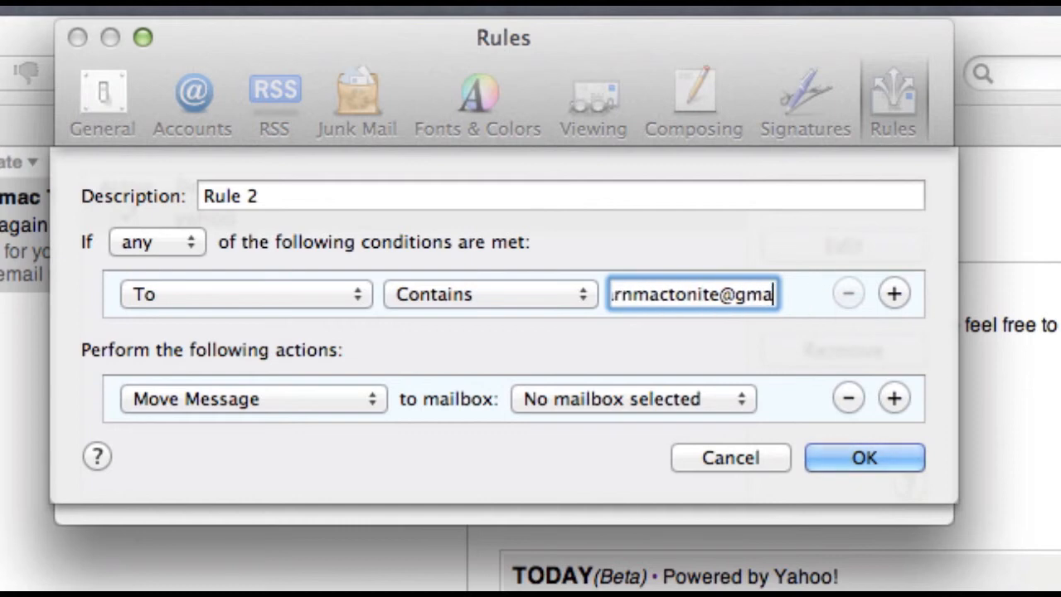
pyautogui.write('il.com')
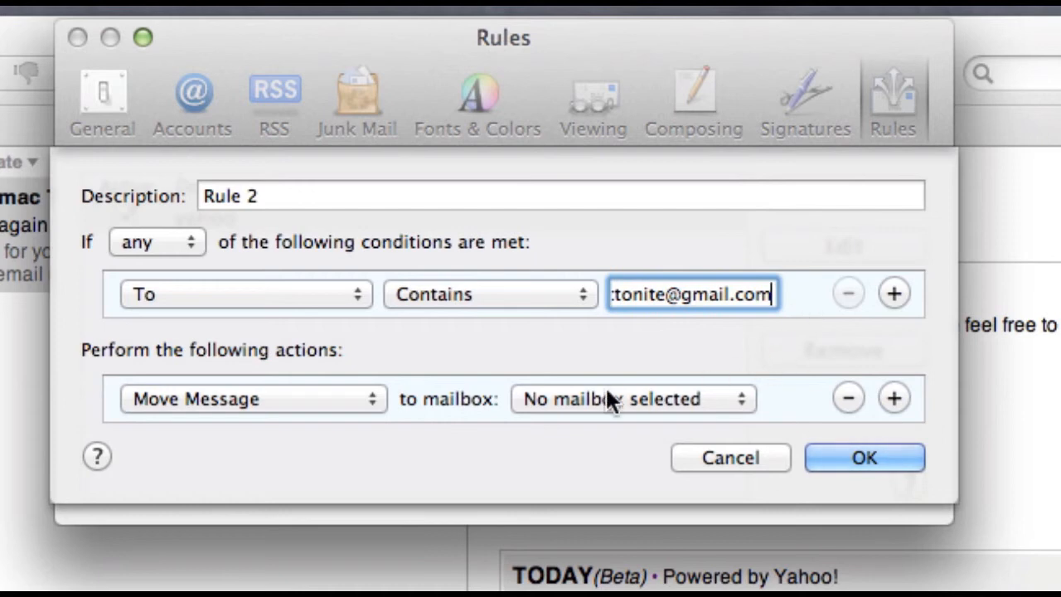
# Step: Colour matching messages' background, save and apply the Gmail rule, then save the yahoo rule
pyautogui.click(344, 397)
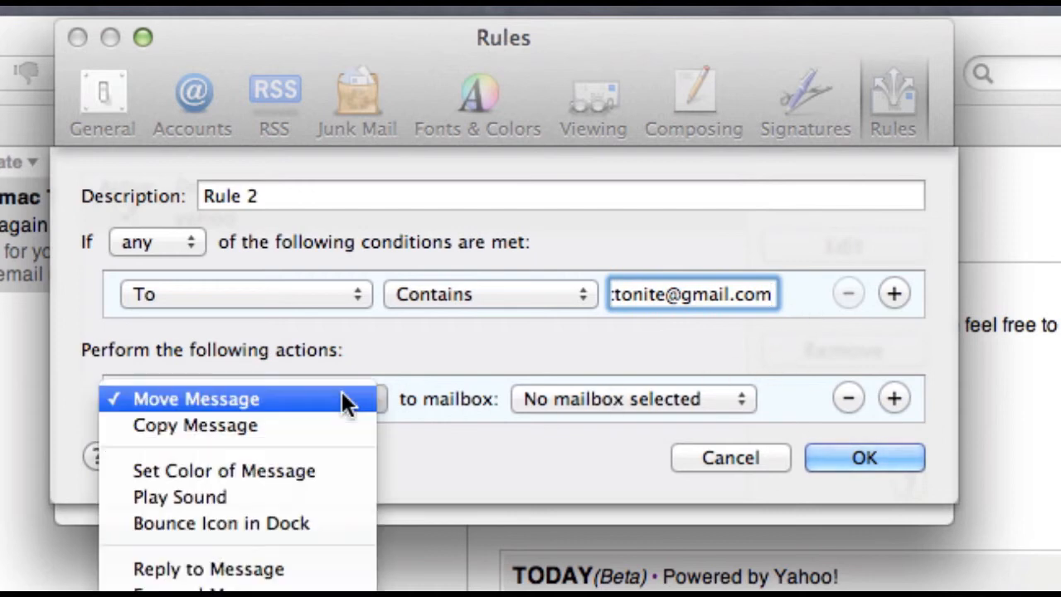
pyautogui.click(298, 469)
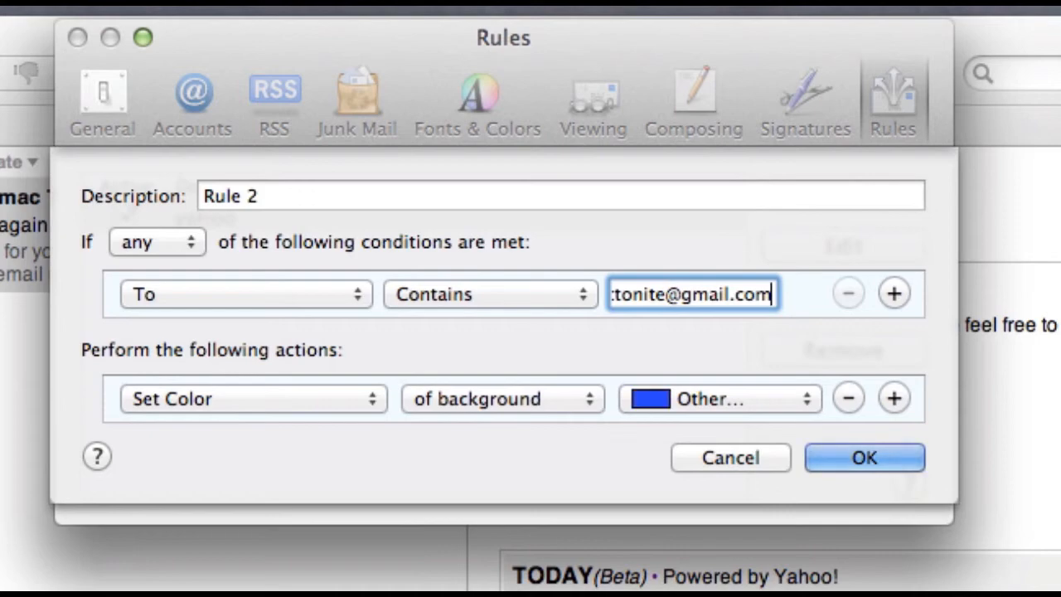
pyautogui.click(883, 458)
pyautogui.click(797, 340)
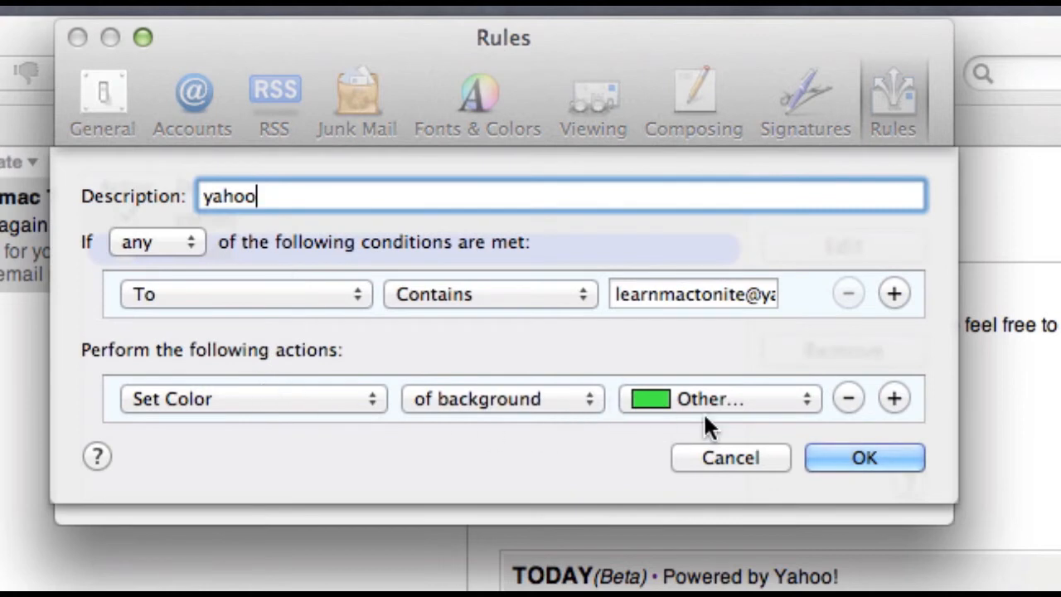
pyautogui.click(839, 463)
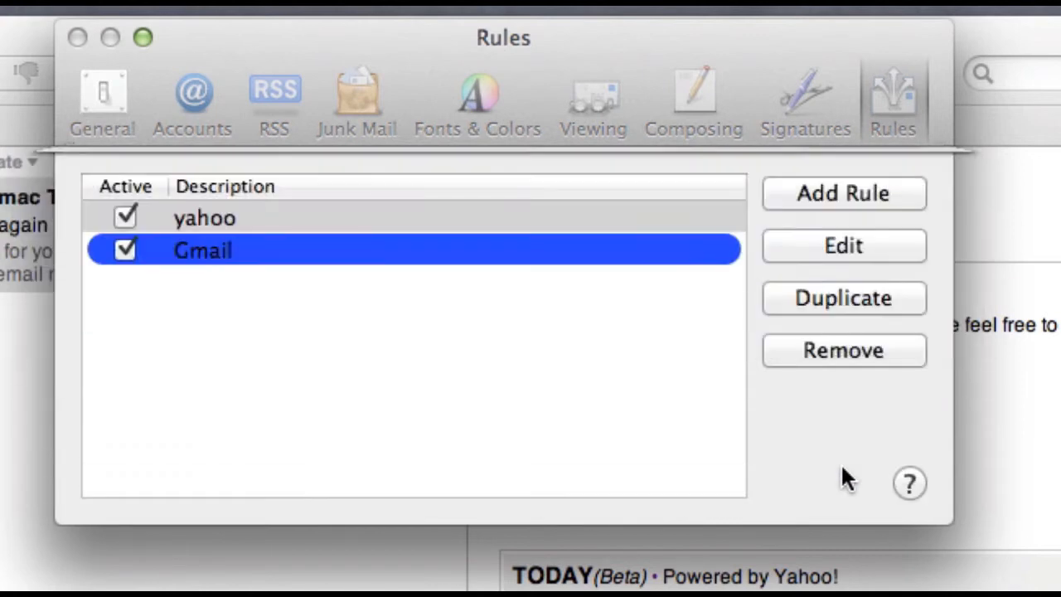
# Step: Review the Gmail rule without changes, then close the Rules preferences to return to the Yahoo! inbox
pyautogui.click(294, 249)
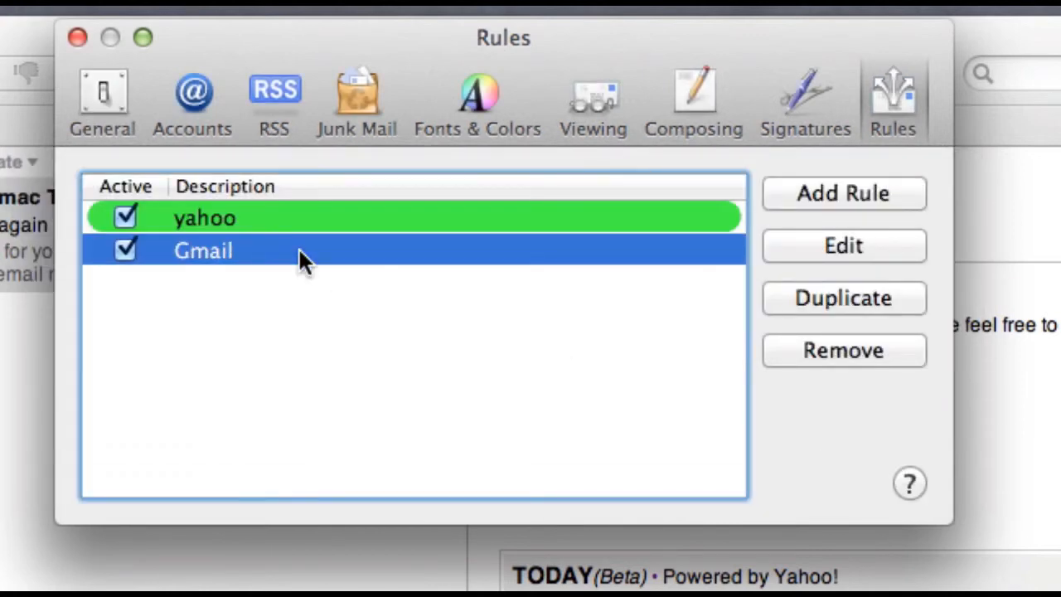
pyautogui.click(779, 248)
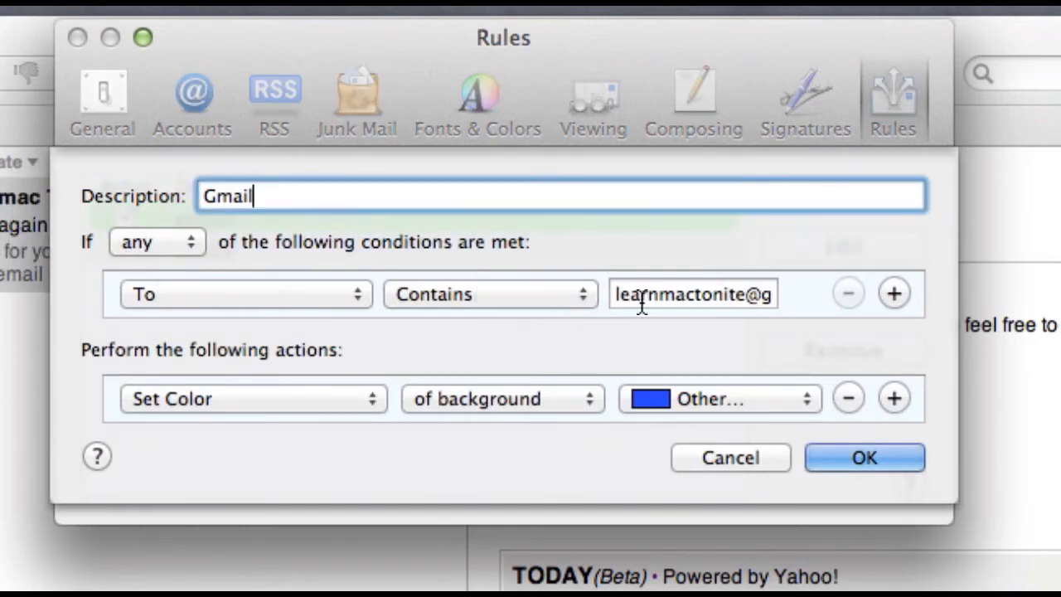
pyautogui.click(876, 460)
pyautogui.click(77, 38)
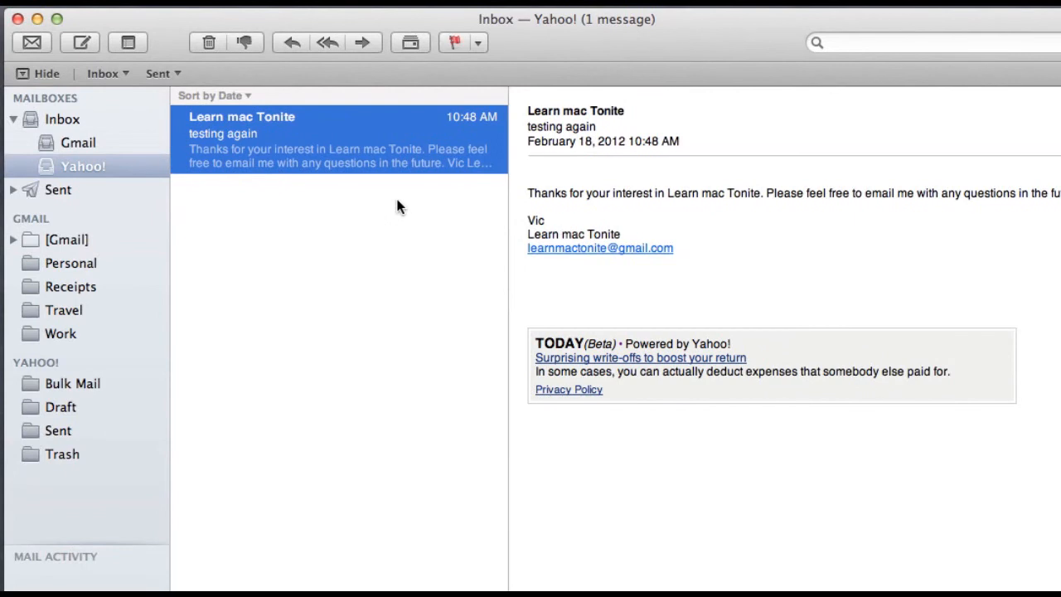
# Step: Deselect the message and collapse the Inbox to show both messages, Yahoo's 'testing again' in green
pyautogui.click(275, 181)
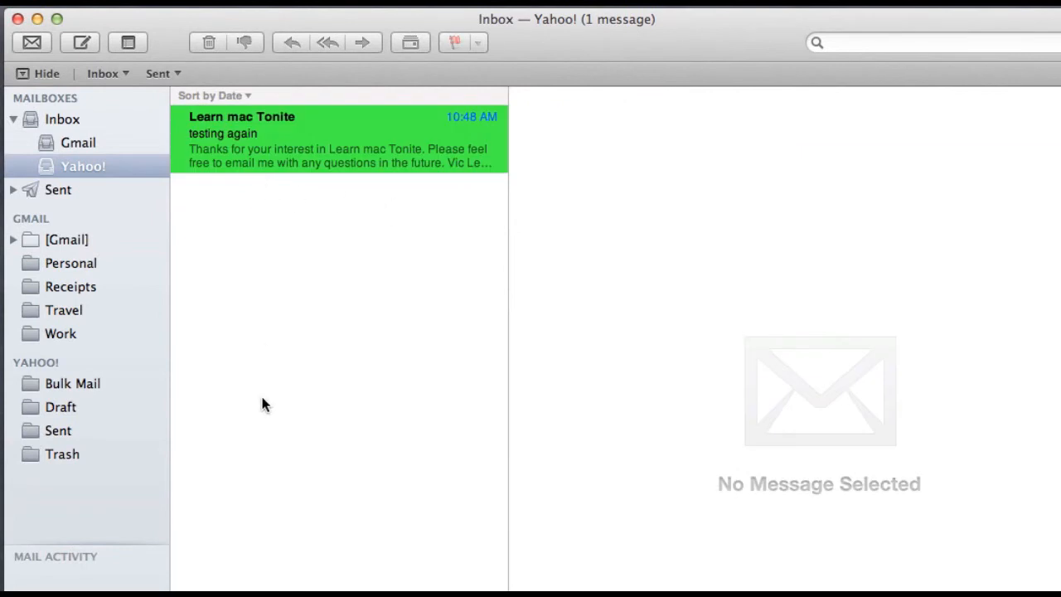
pyautogui.click(12, 121)
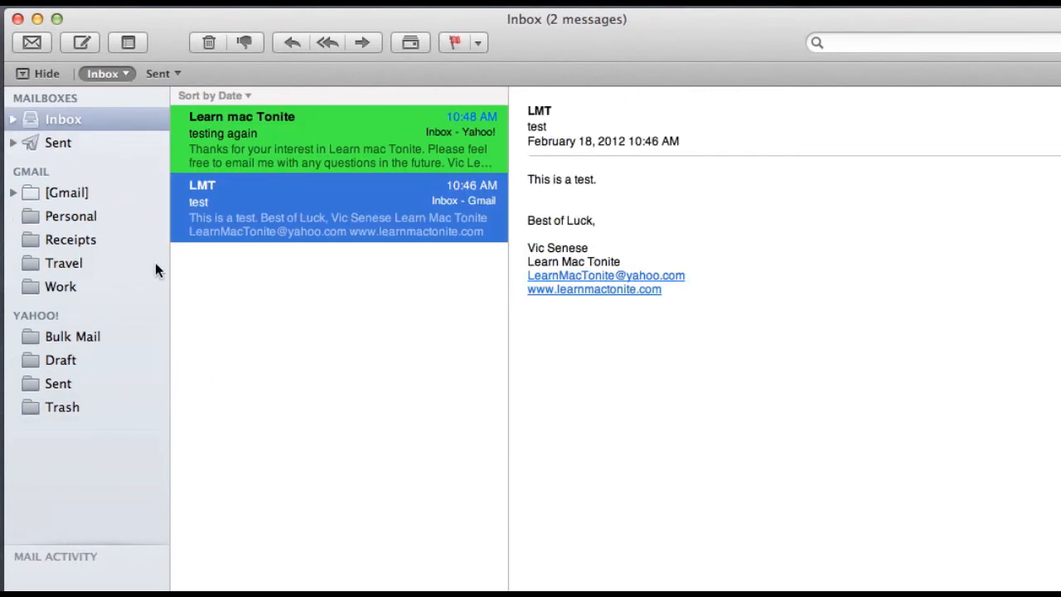